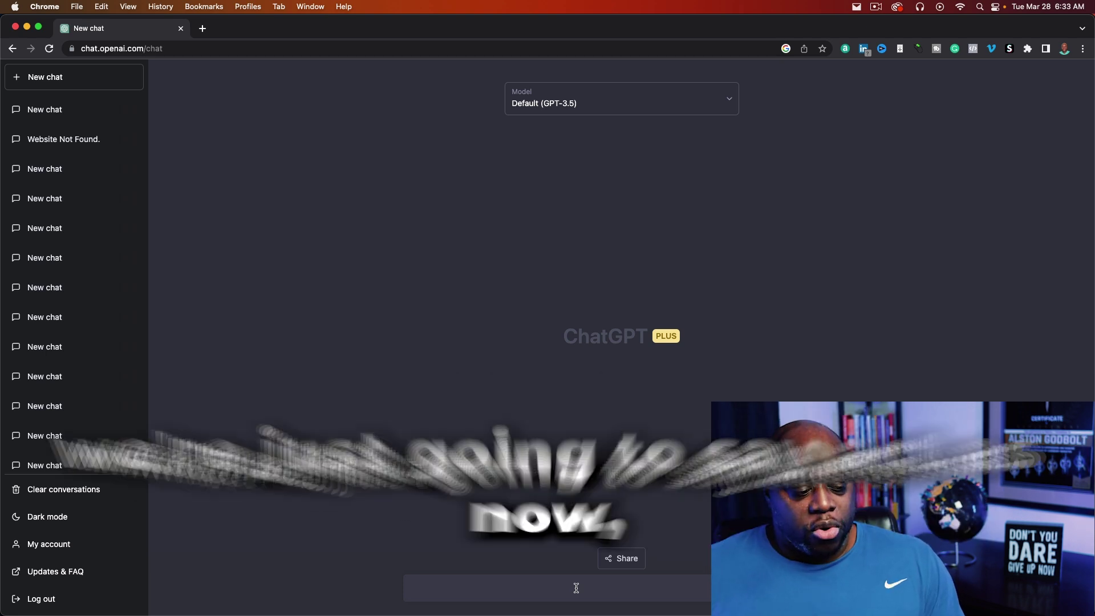
- Draft the prompt "act as an expert in fitness and wellness" in the message box without sending it
text(act )
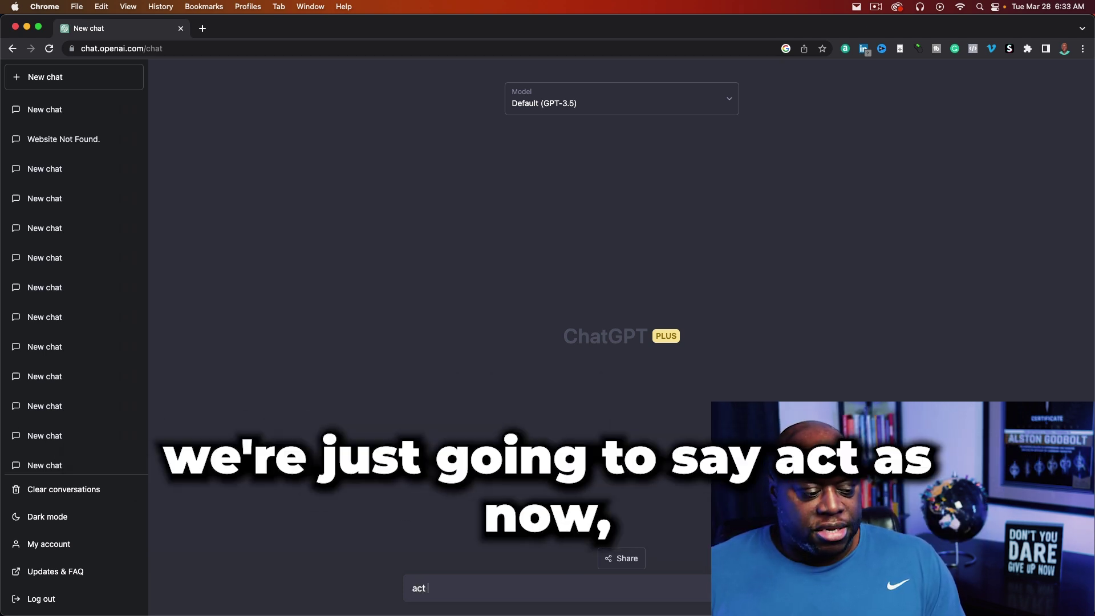
text(as)
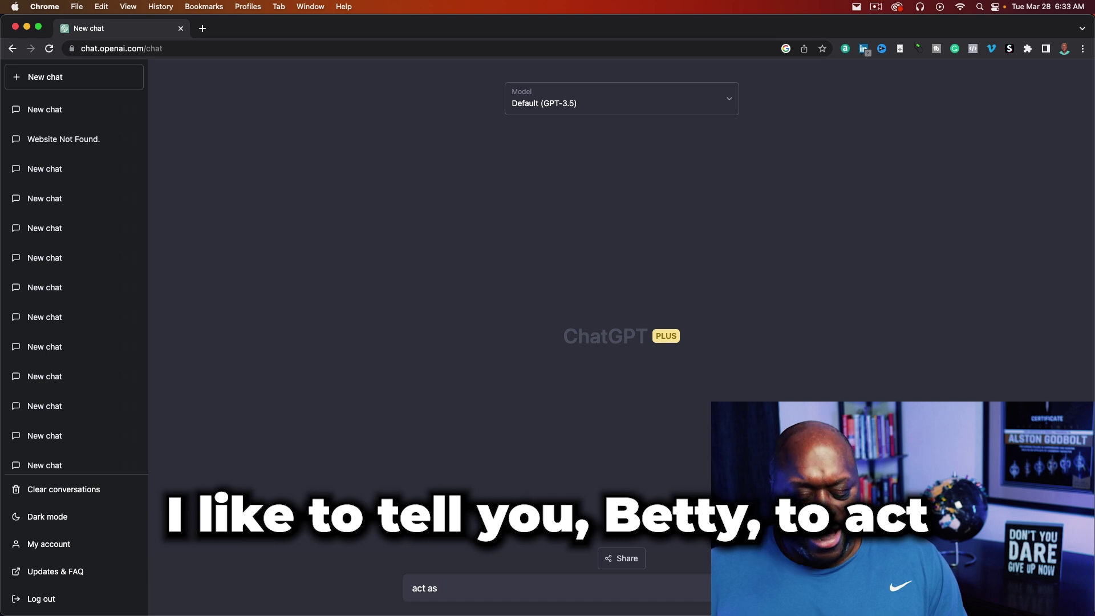
text( an expert)
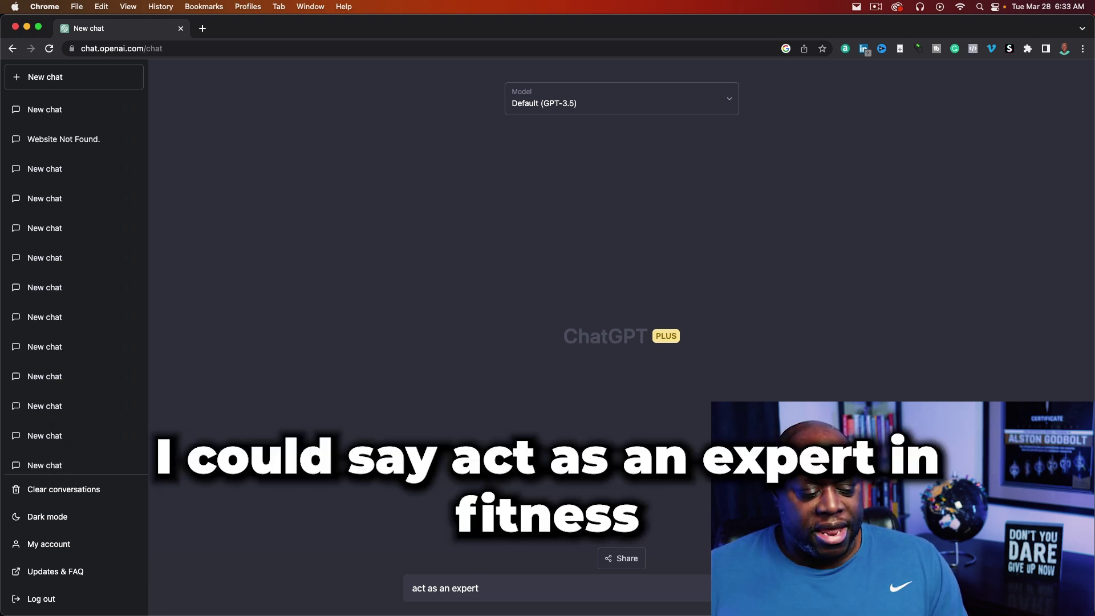
text(in f)
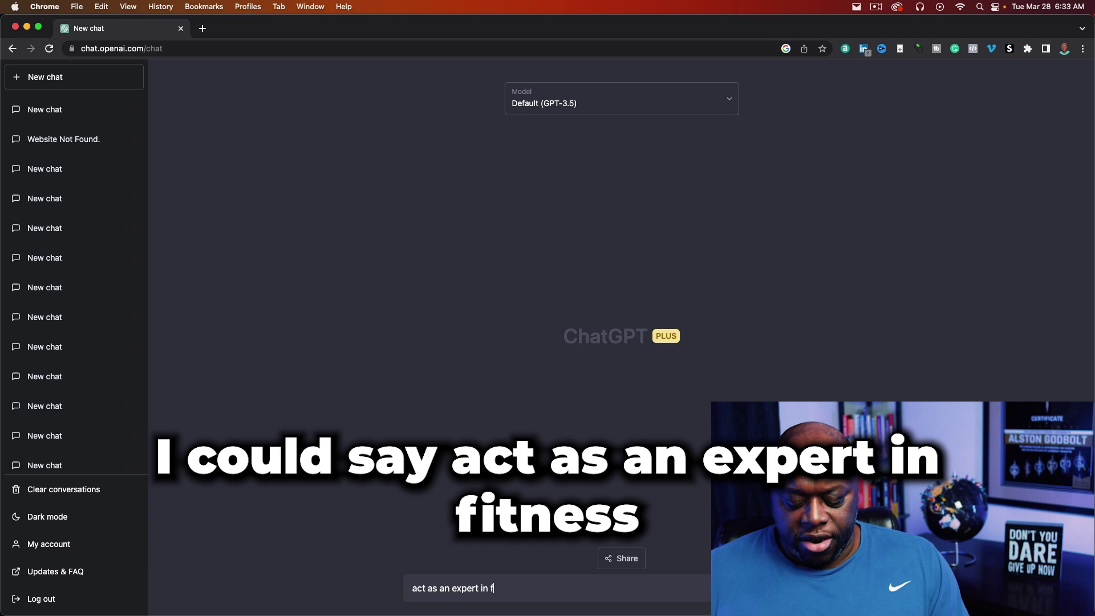
text(itness)
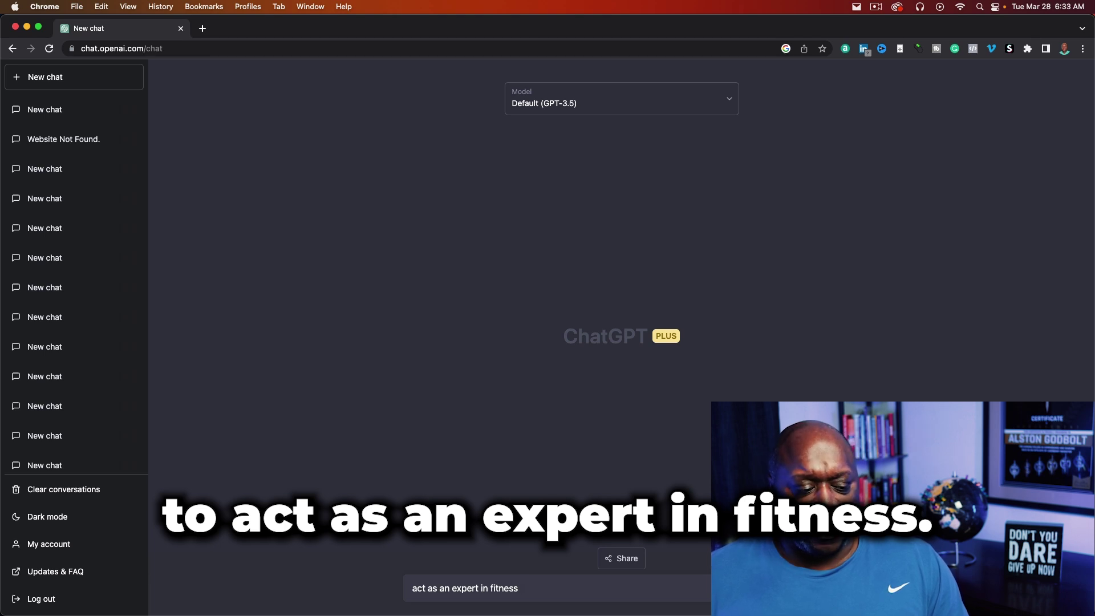
text(and)
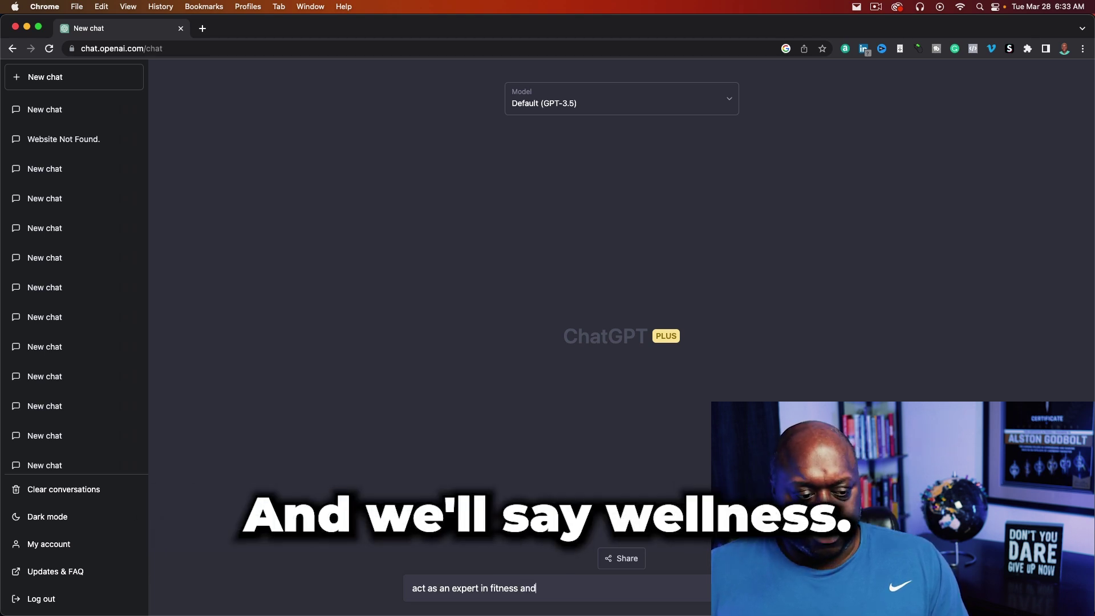
text( welness)
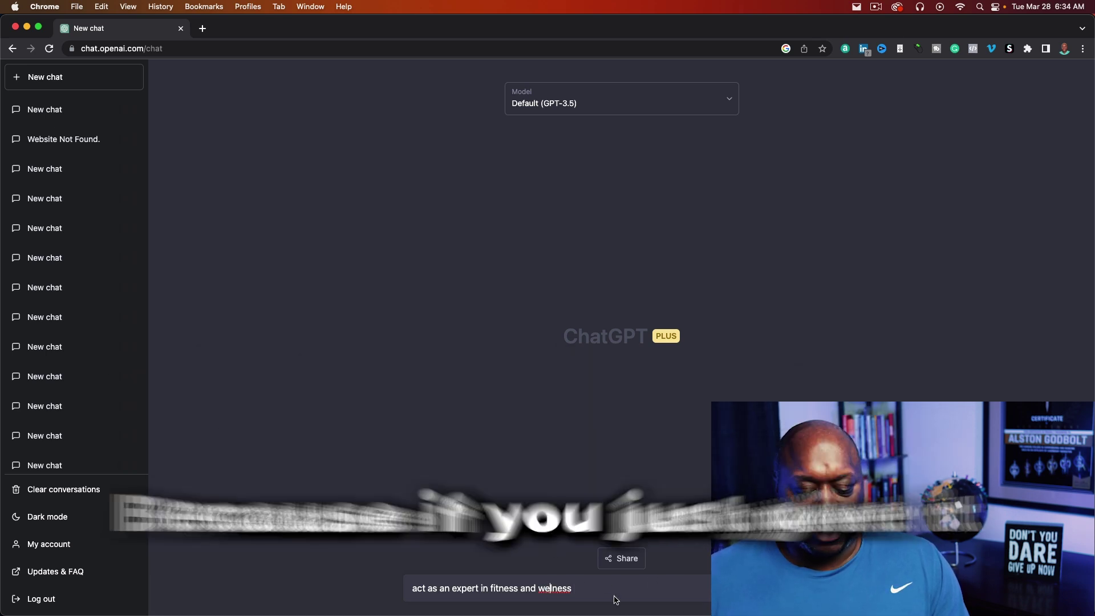
text(l)
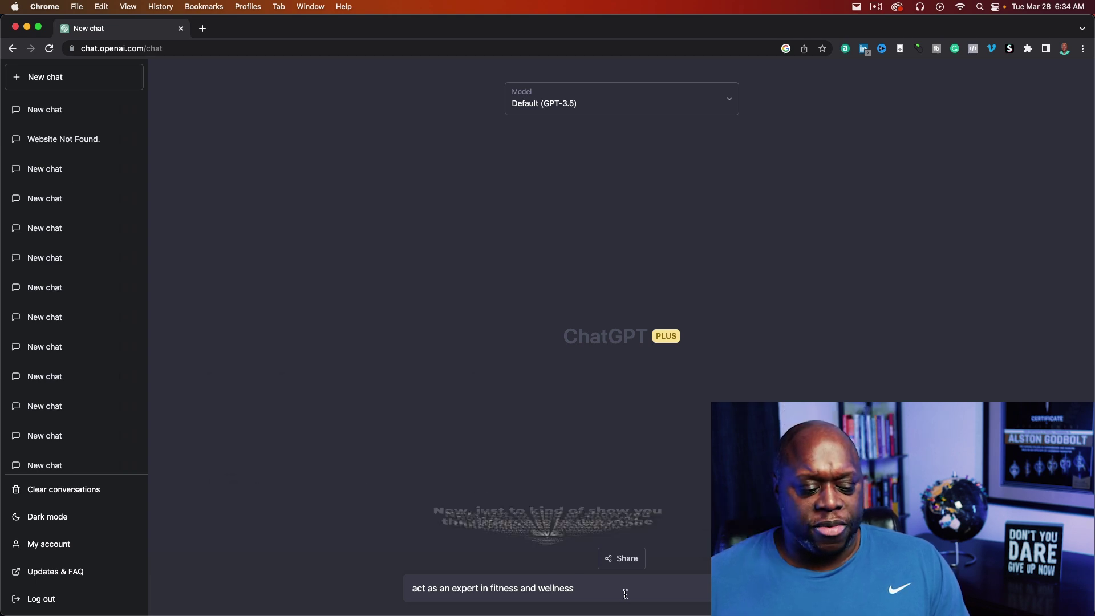
- Copy the drafted expert prompt, replace it with "list 5 fitness tips" and send that message
drag(618, 591, 415, 589)
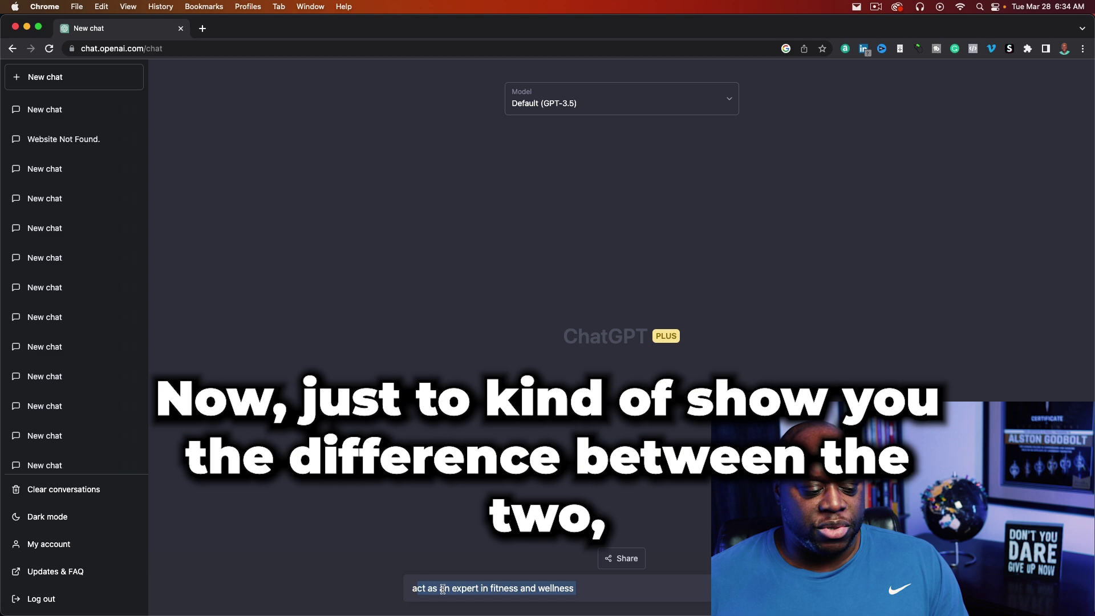
right_click(442, 589)
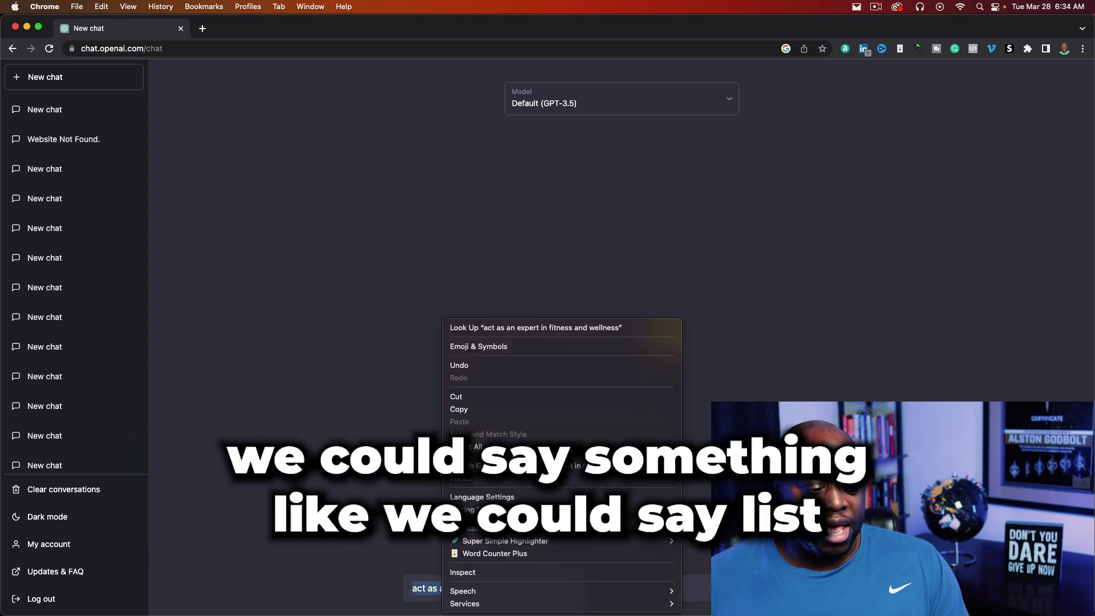
click(519, 408)
key(BackSpace)
text(list )
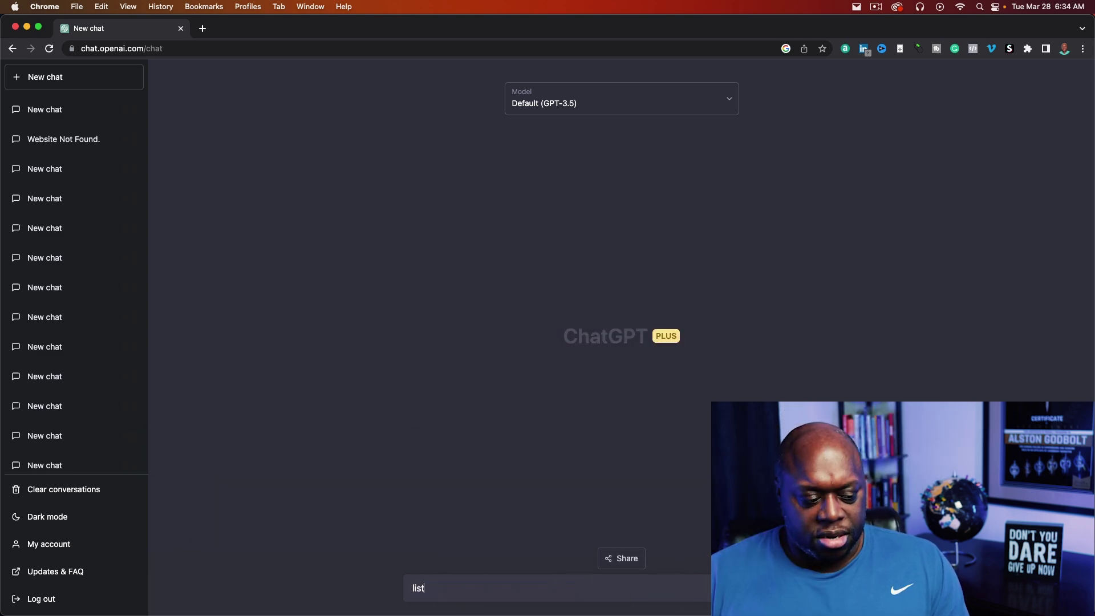
text(5 )
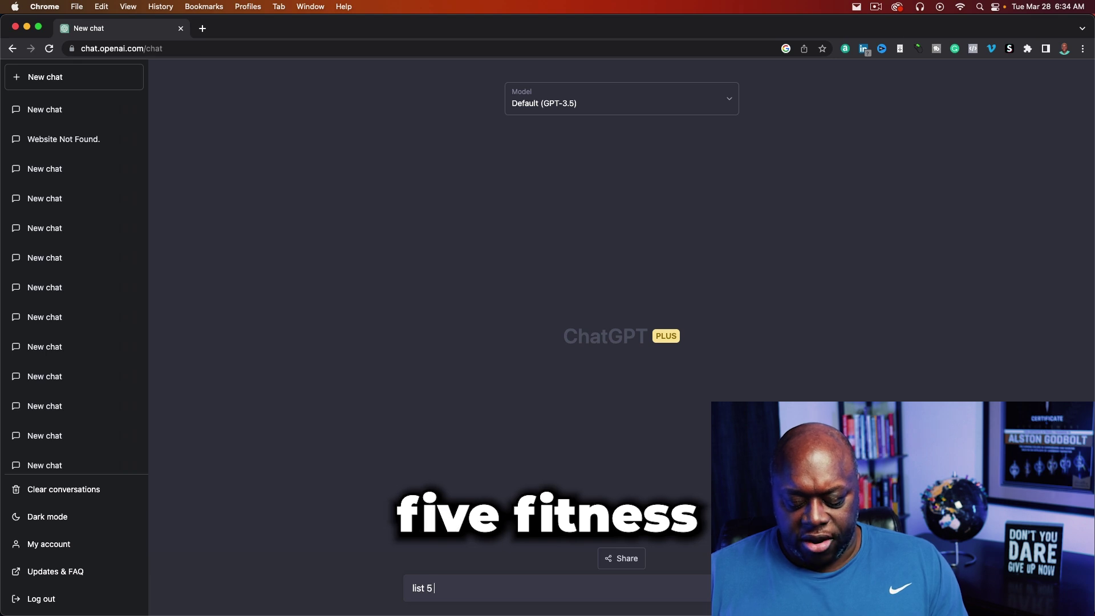
text(t)
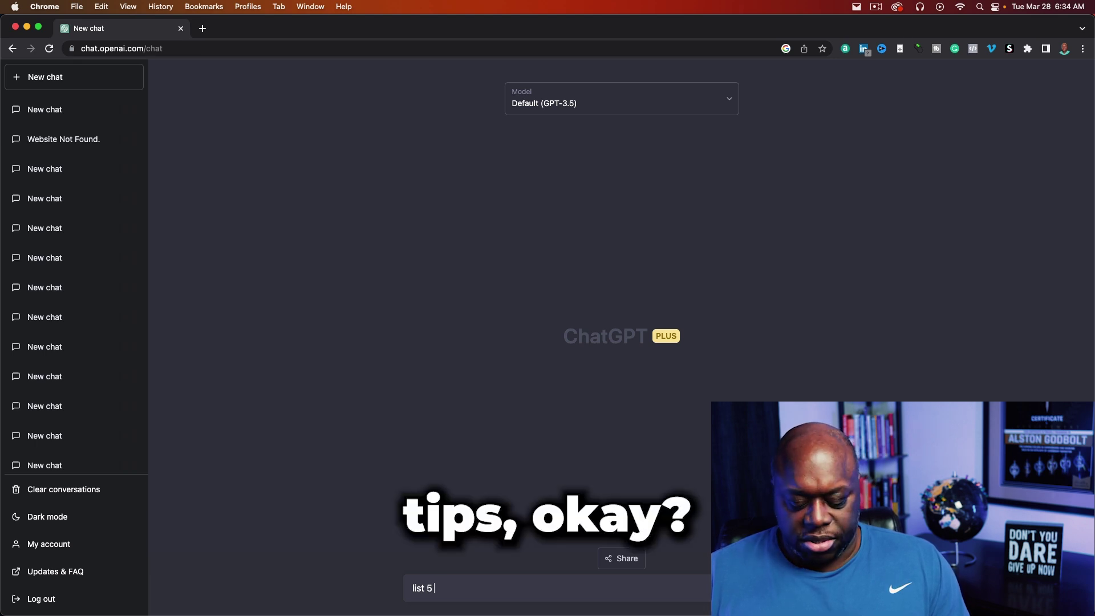
text(fitness tips)
key(Return)
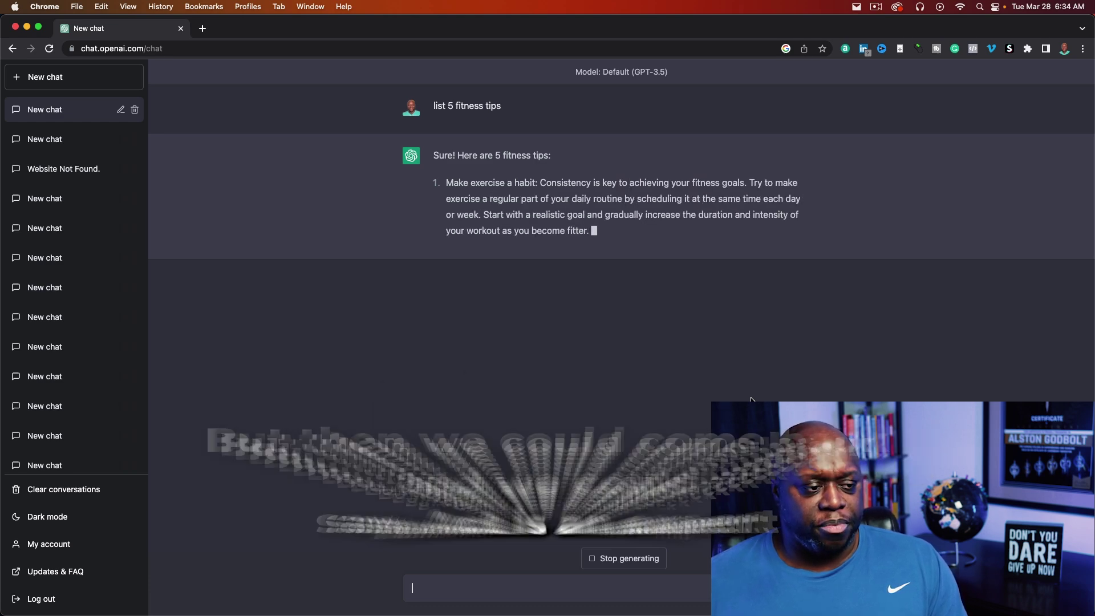
- Send "act as an expert in fitness and wellness. list 5 fitness tips" using the copied text, and compare the reply with the earlier tips
key(super+v)
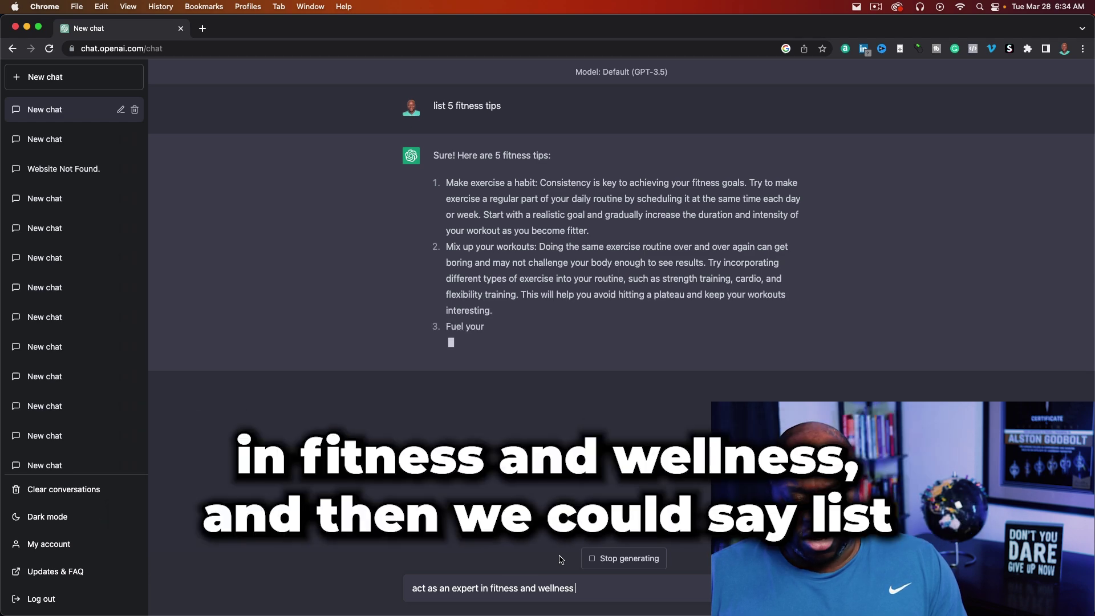
key(BackSpace)
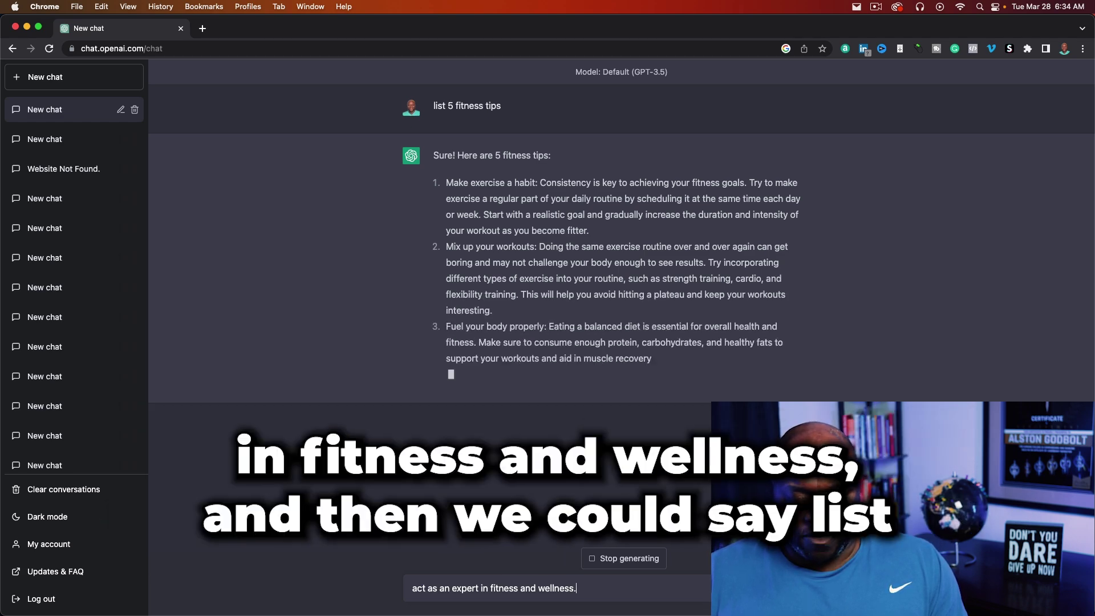
text(. list 5 fitness ti)
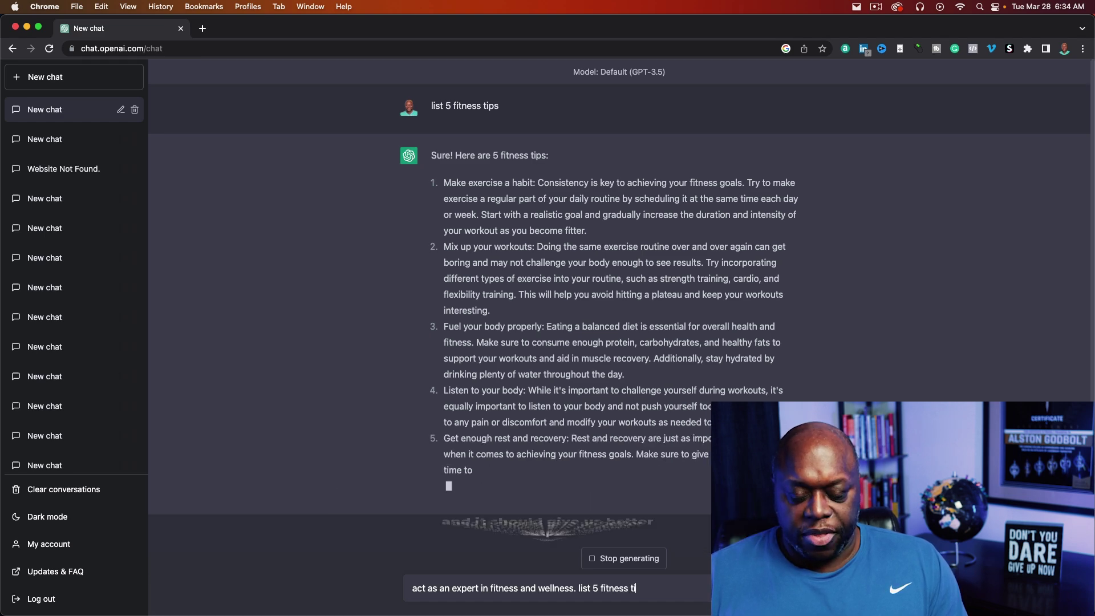
text(ps)
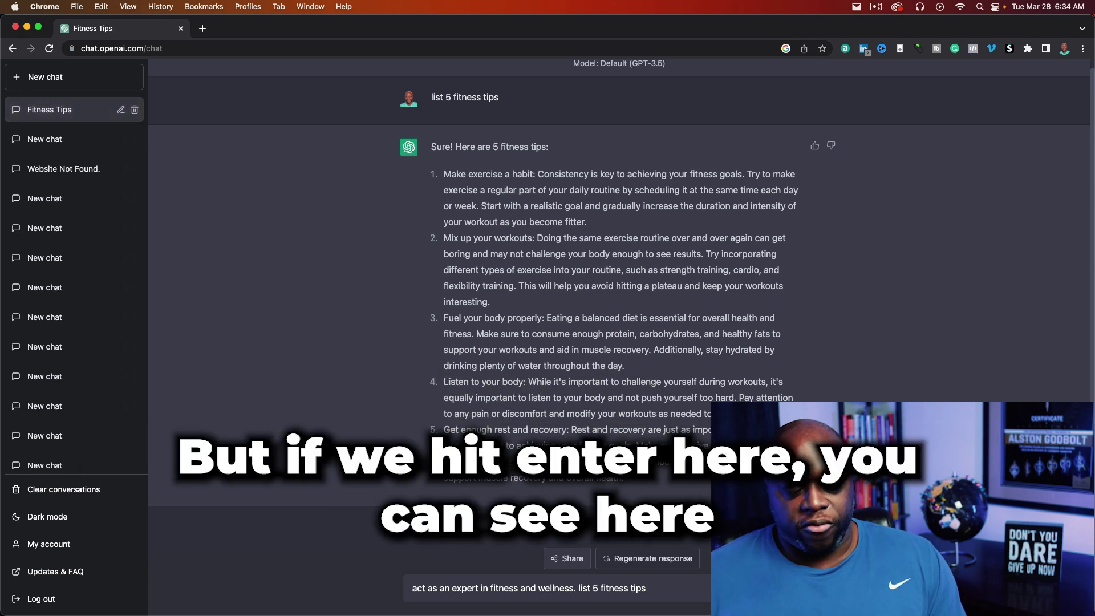
key(Return)
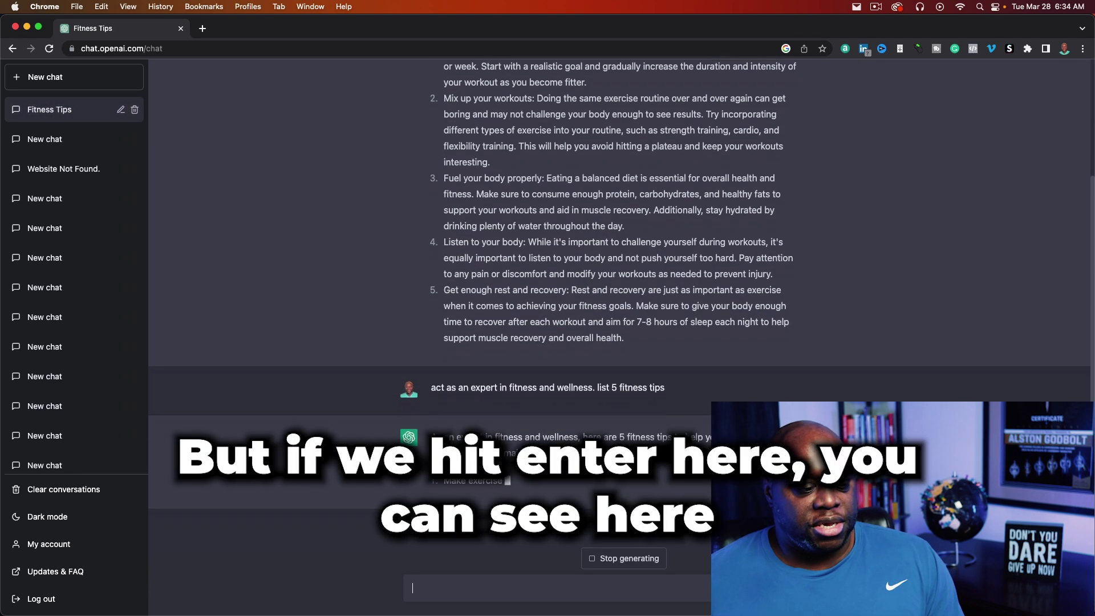
scroll(694, 421, up, 3)
scroll(694, 422, down, 3)
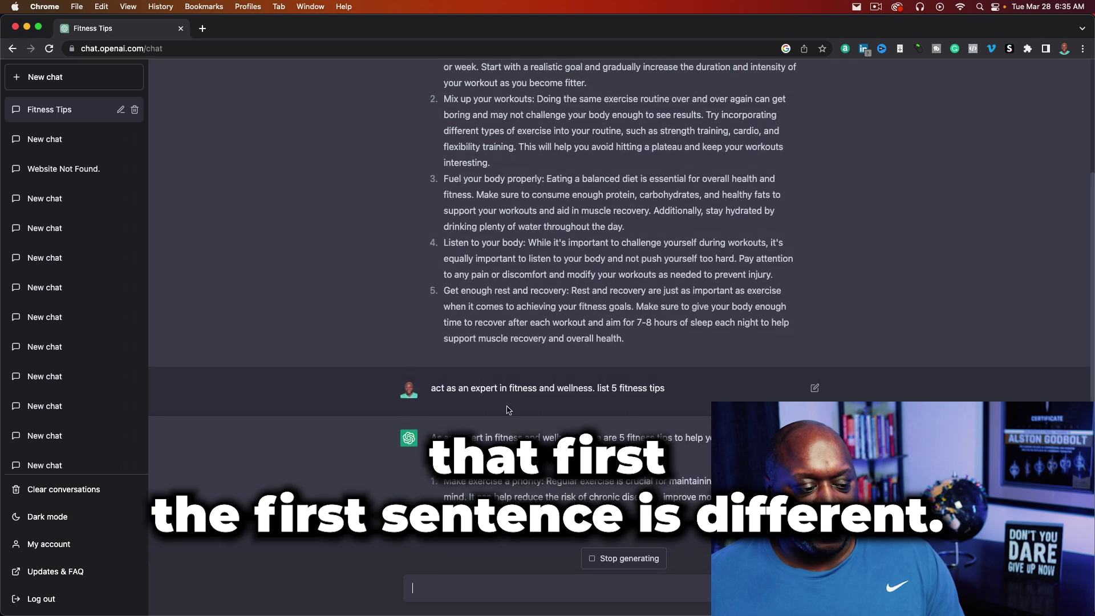
scroll(619, 315, up, 2)
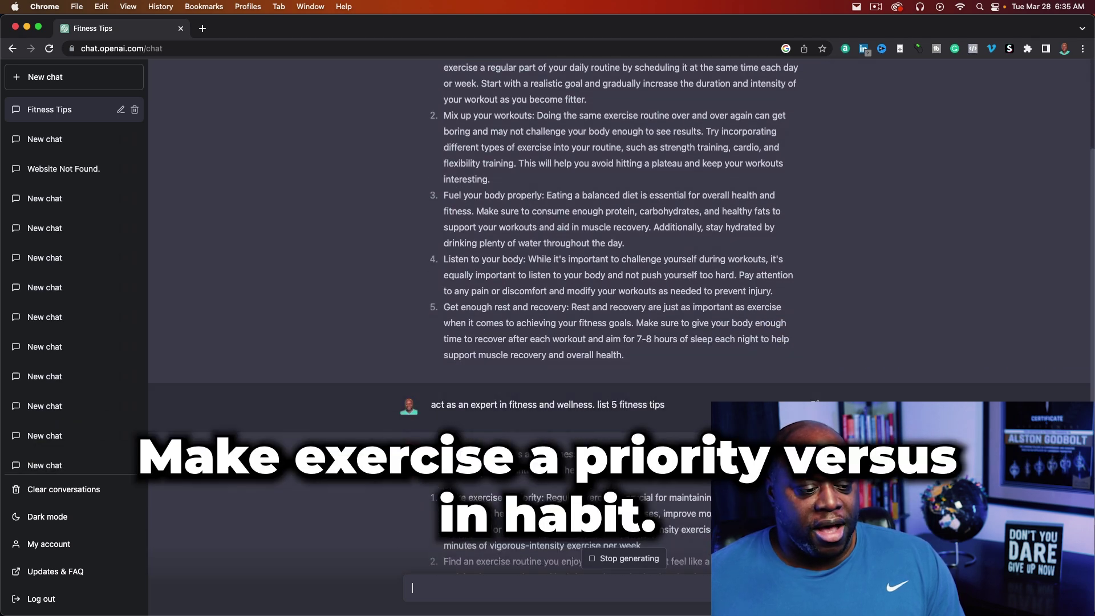
scroll(685, 298, up, 3)
scroll(685, 377, down, 6)
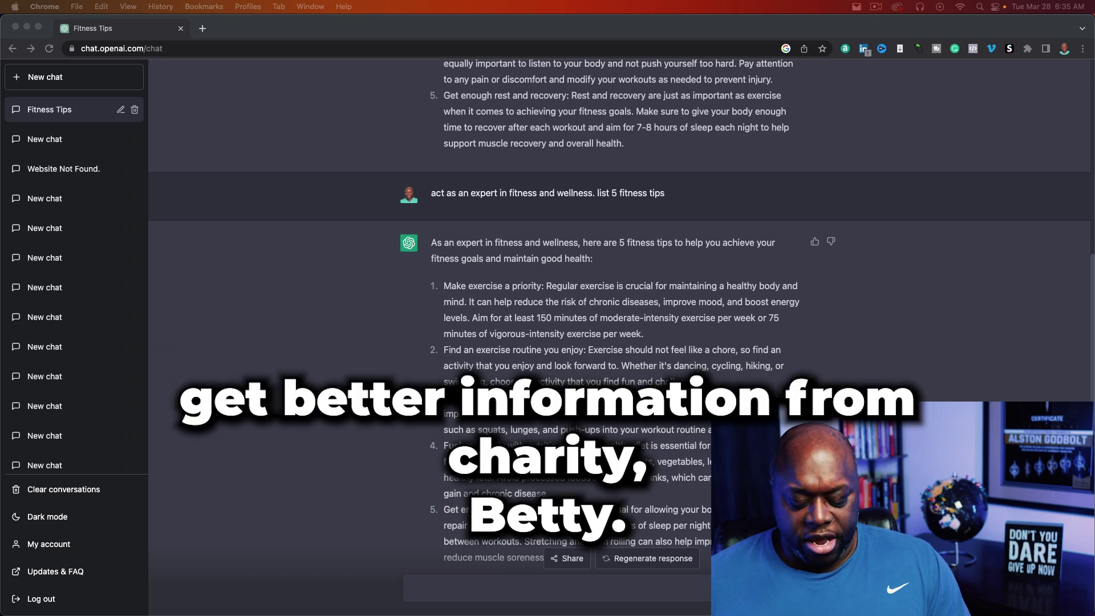
- Paste the copied ChatGPT tips template, fill it in for "social media marketing" as a "fitness coach", and send it
key(super+Tab)
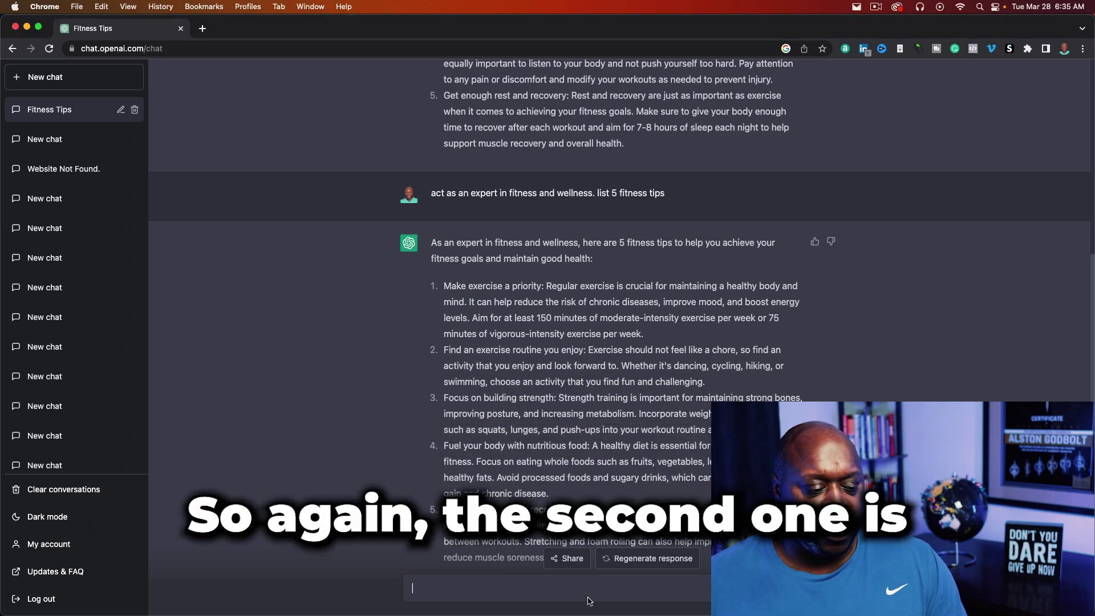
key(super+v)
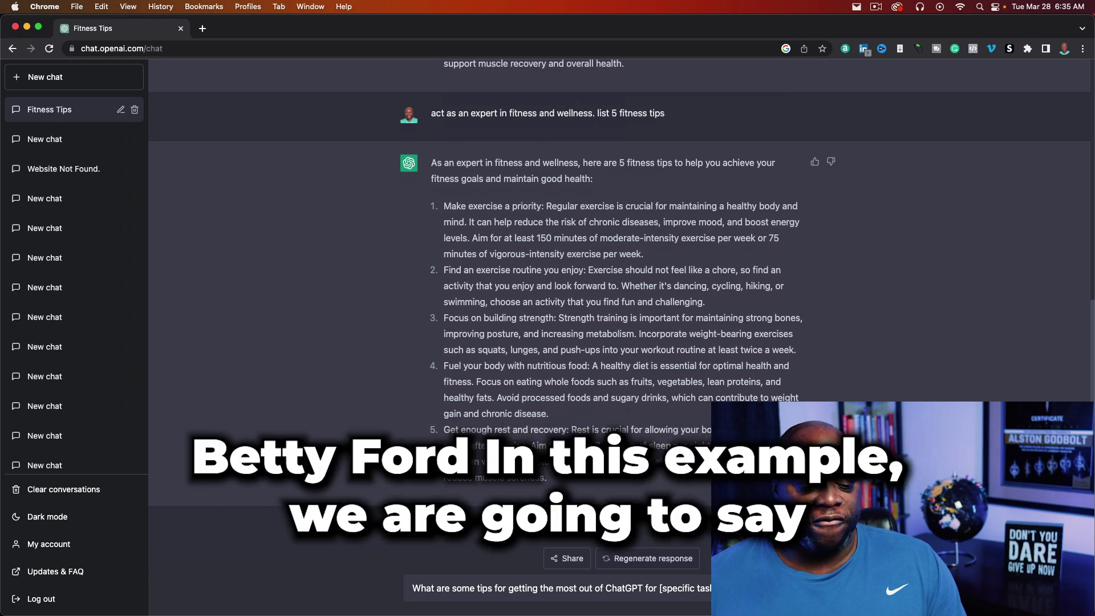
drag(660, 588, 736, 588)
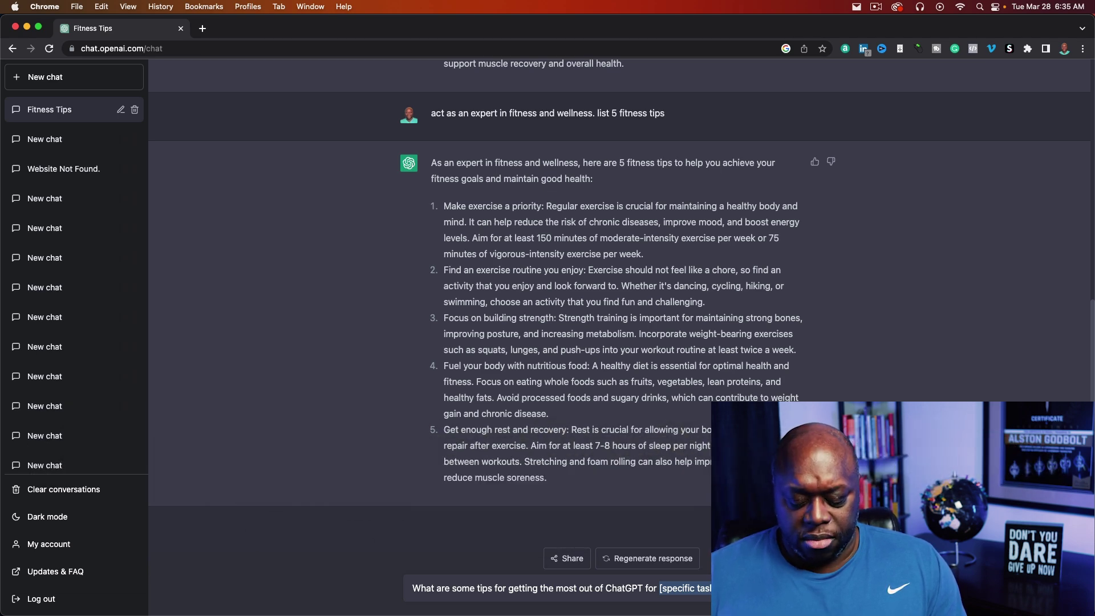
text(social media)
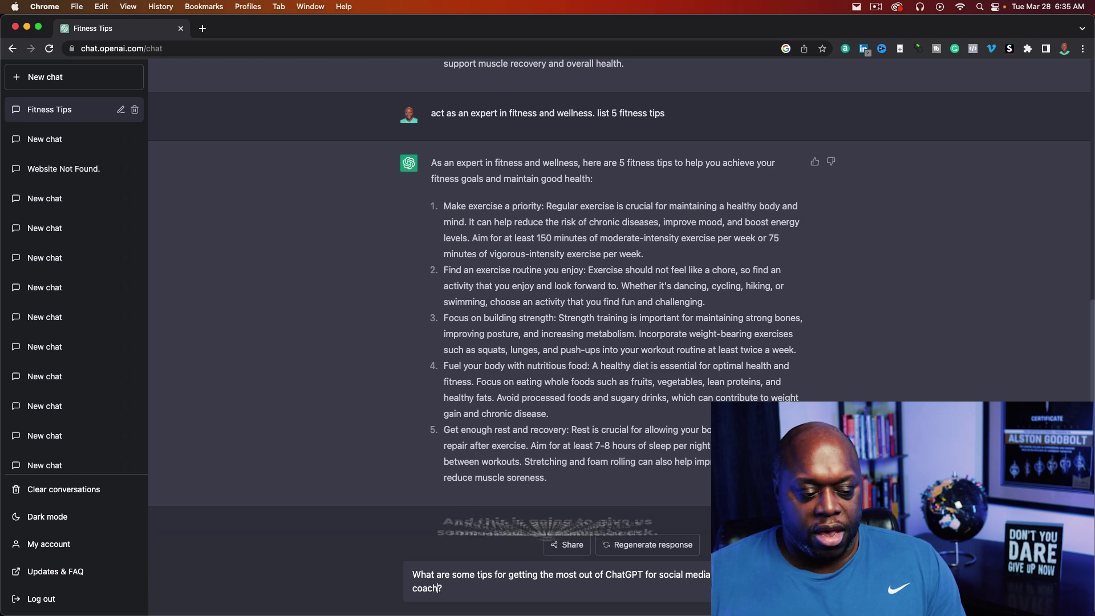
key(Return)
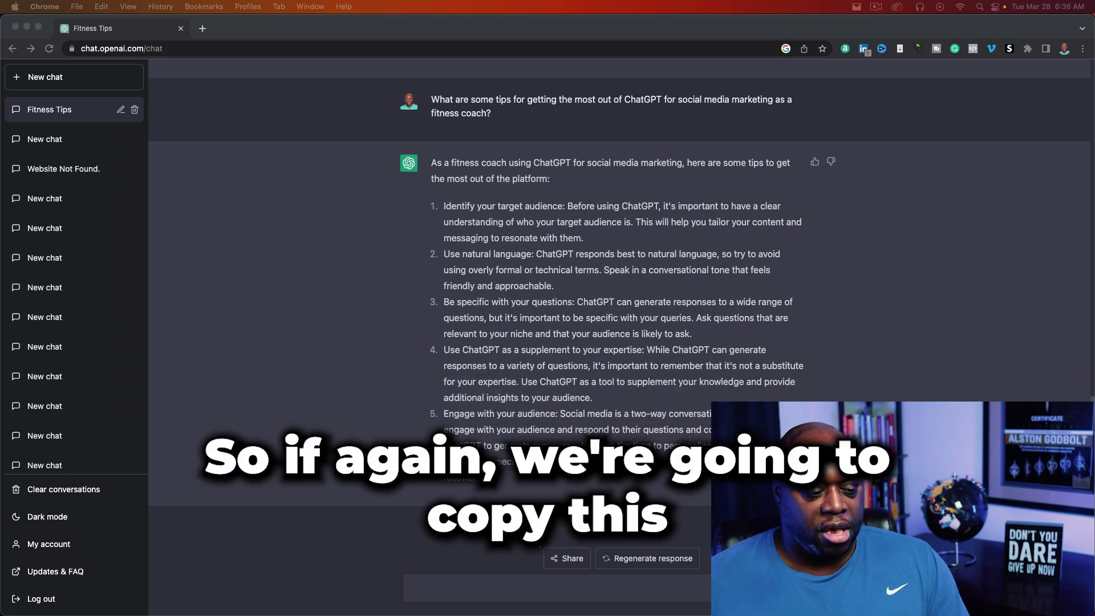
- Paste the template about common buyer pain points, replace the product/service placeholder with "online fitness program", and send it
click(491, 587)
key(super+v)
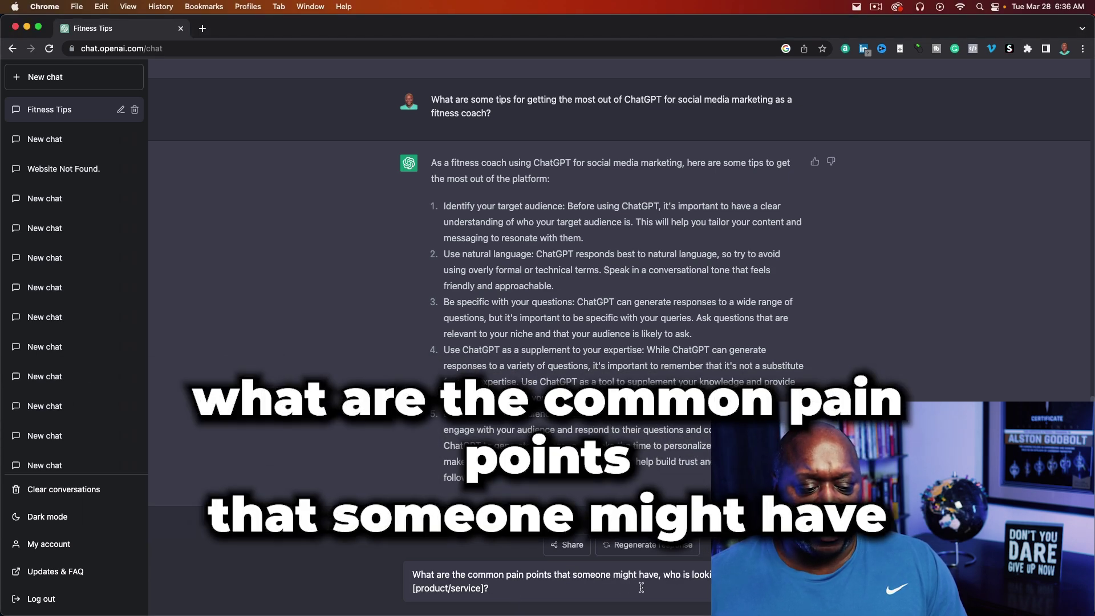
drag(484, 588, 413, 589)
text(fitnes)
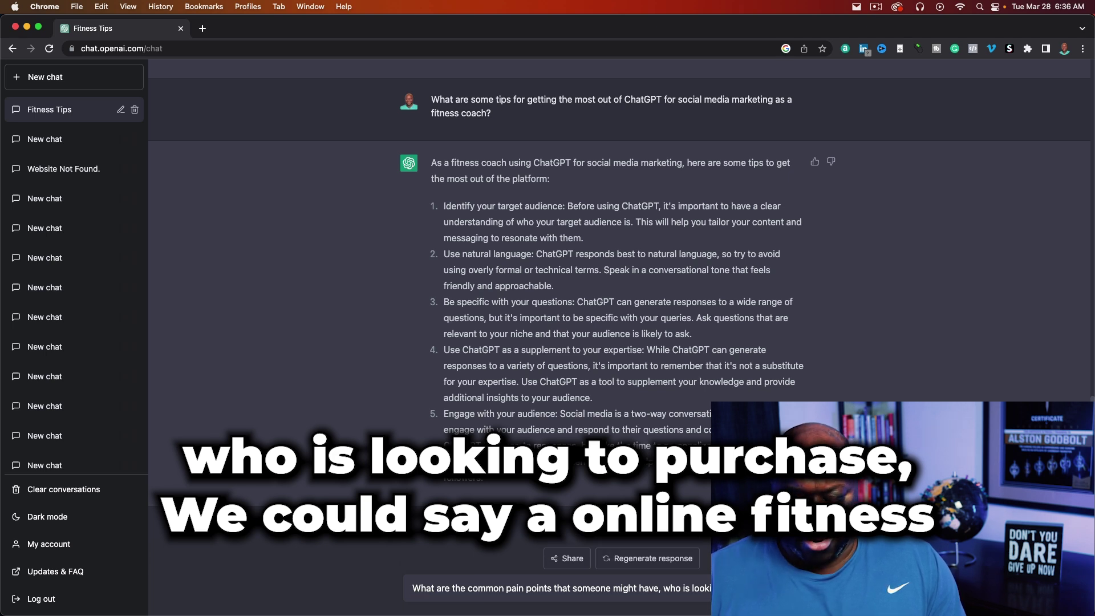
text(s progra)
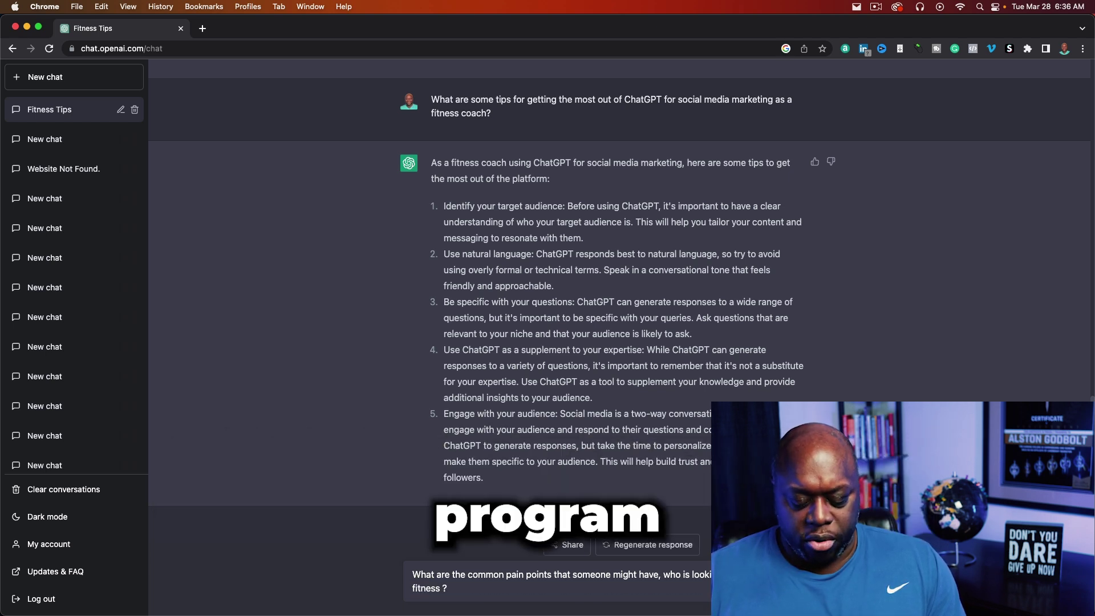
text(m)
key(Return)
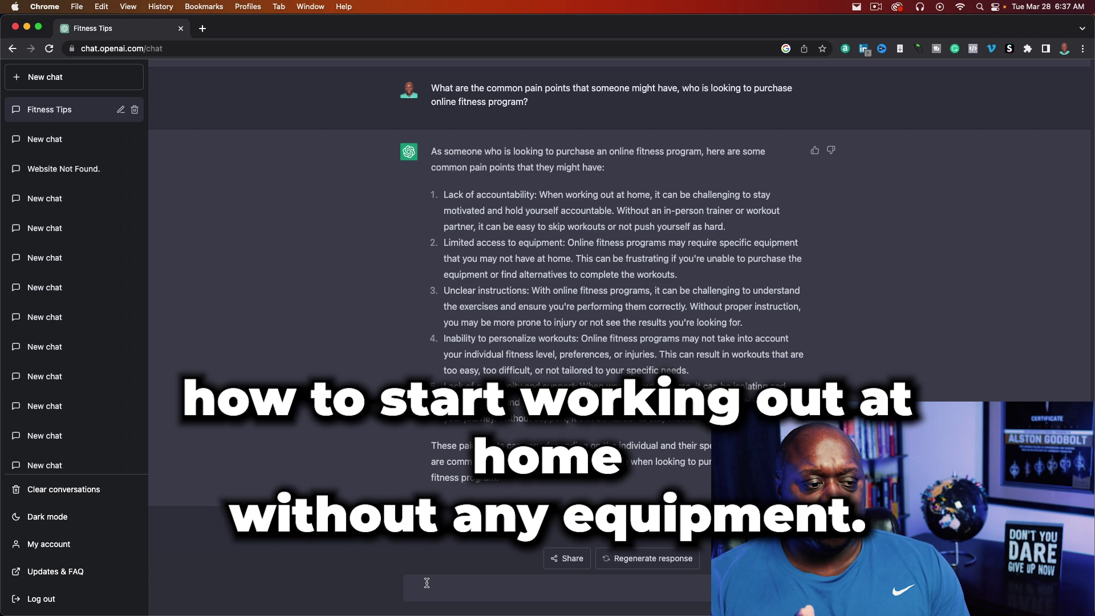
- Paste the bundled product offering template into the message and replace its specific industry placeholder with "fitness niche"
click(427, 582)
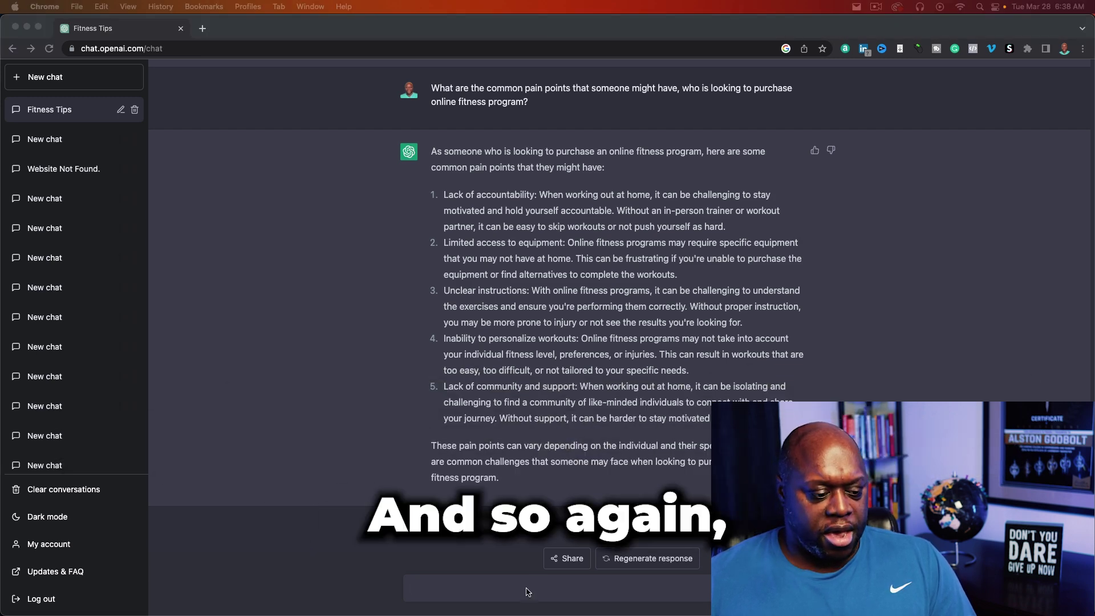
click(653, 491)
key(super+v)
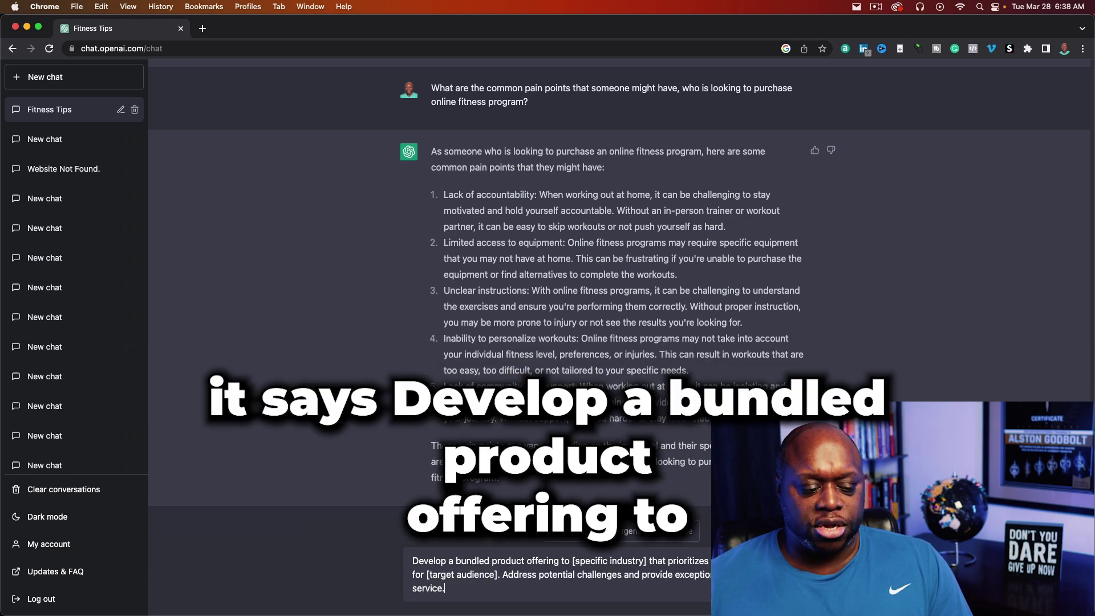
drag(573, 561, 647, 562)
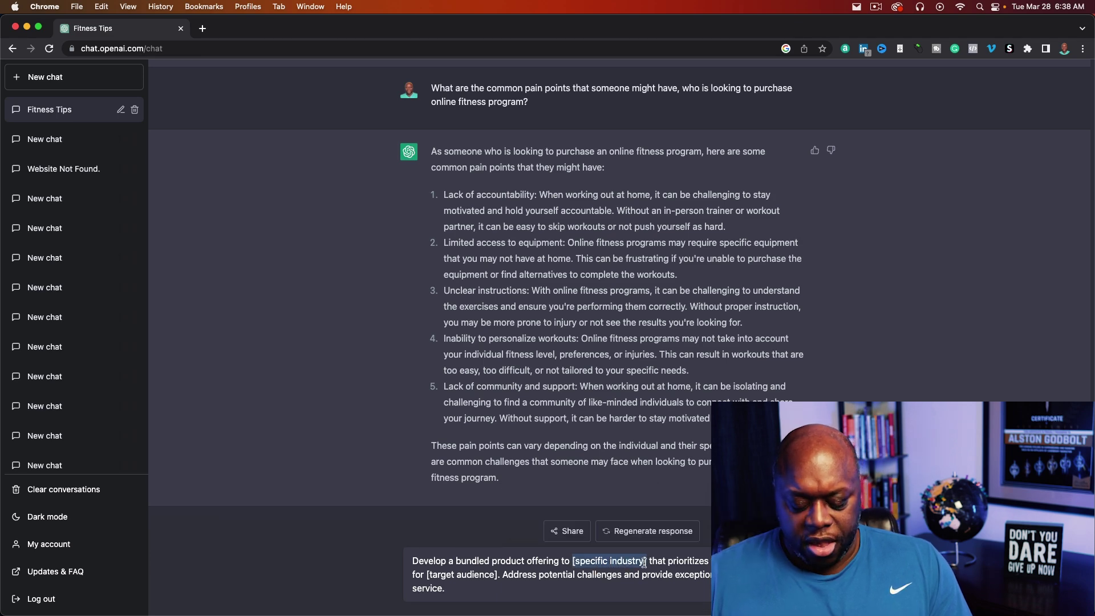
text(fitness ni)
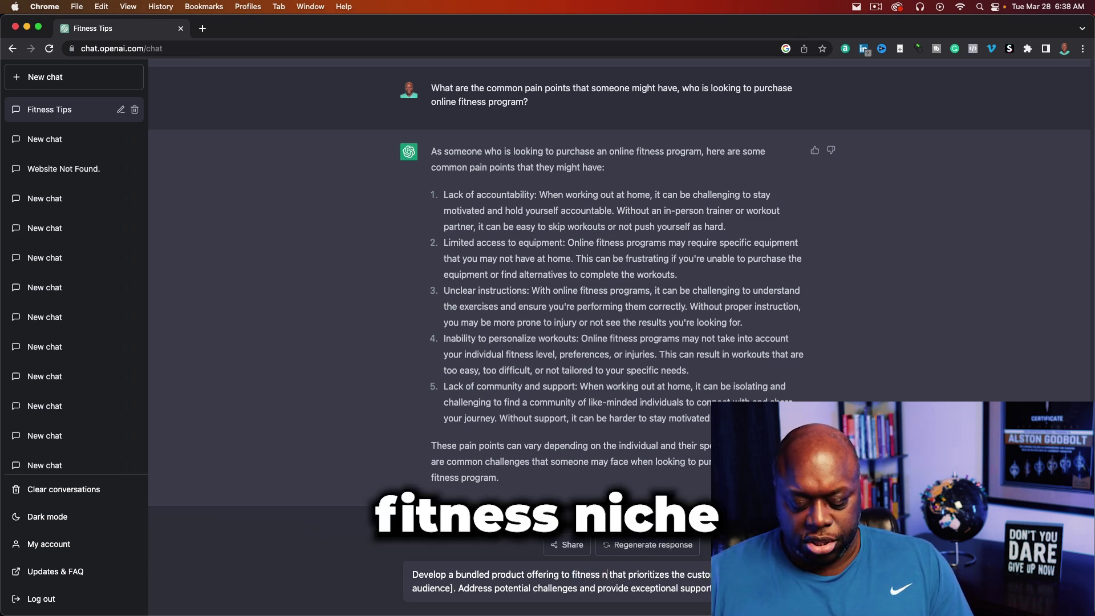
text(che)
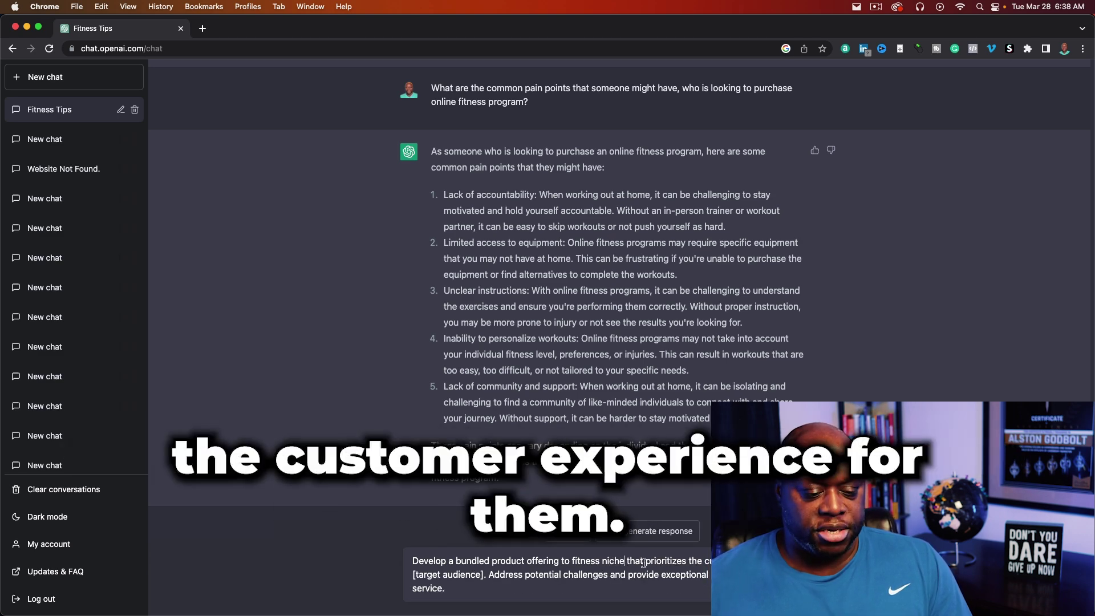
- Replace the target audience placeholder with "working moms", send the bundled offering prompt and review the reply
drag(484, 577, 412, 576)
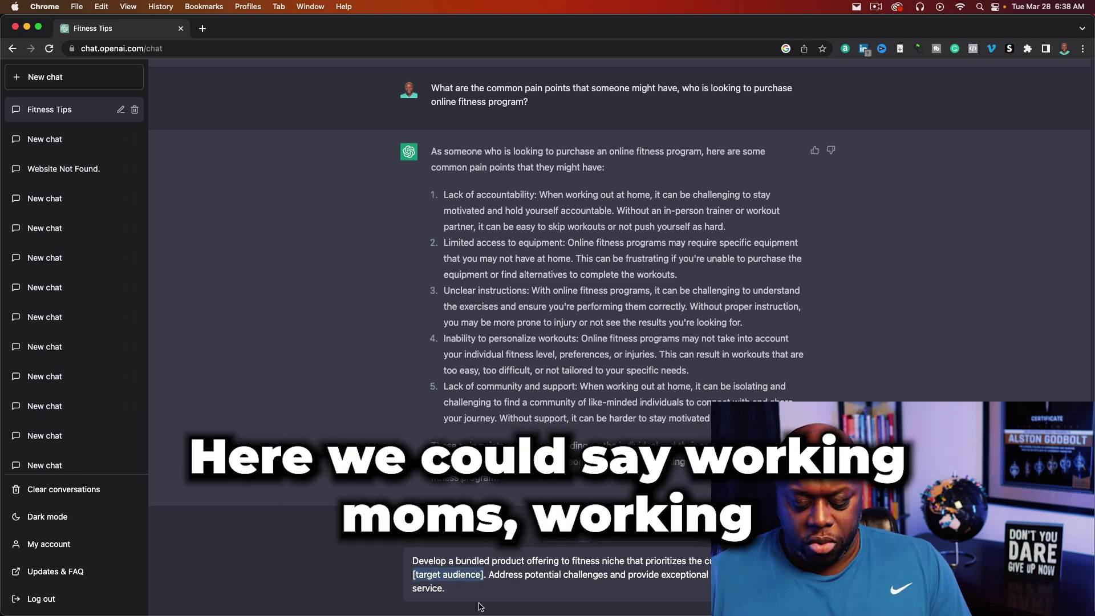
text(working mo)
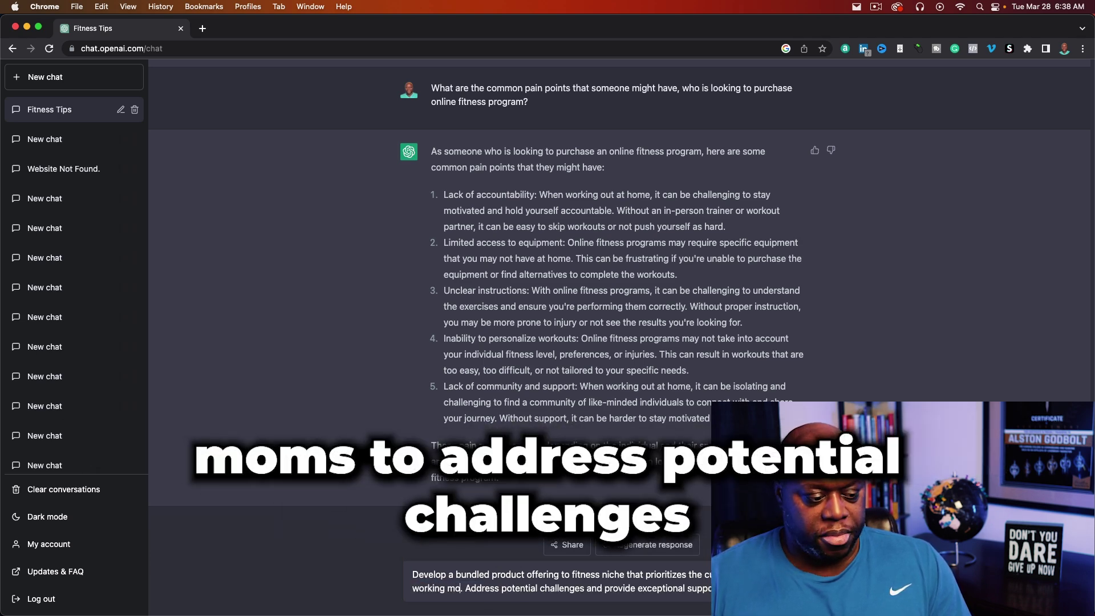
text(ms)
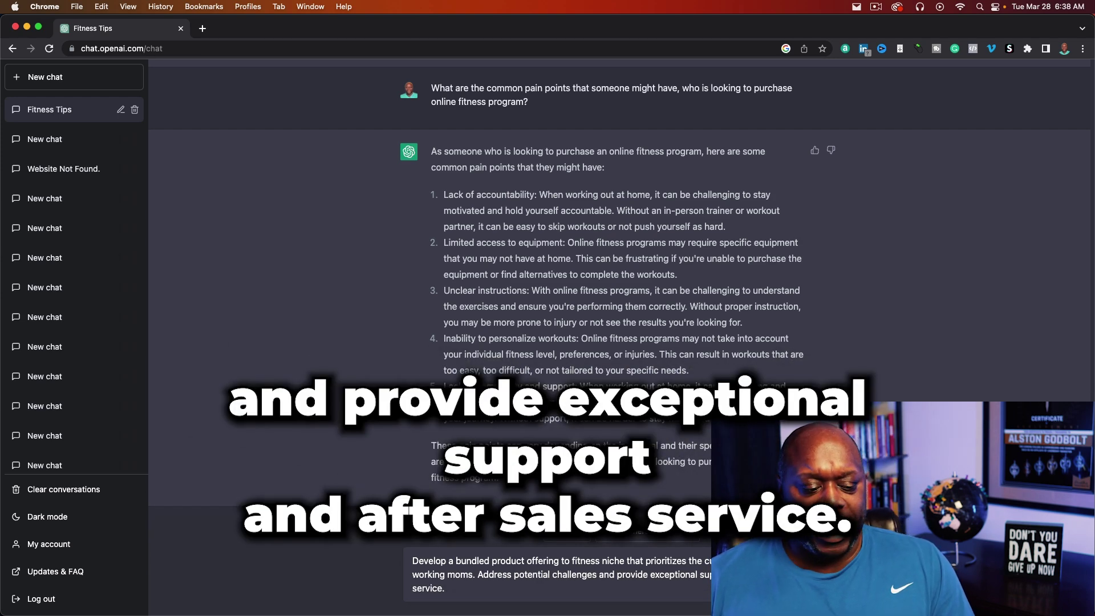
key(Return)
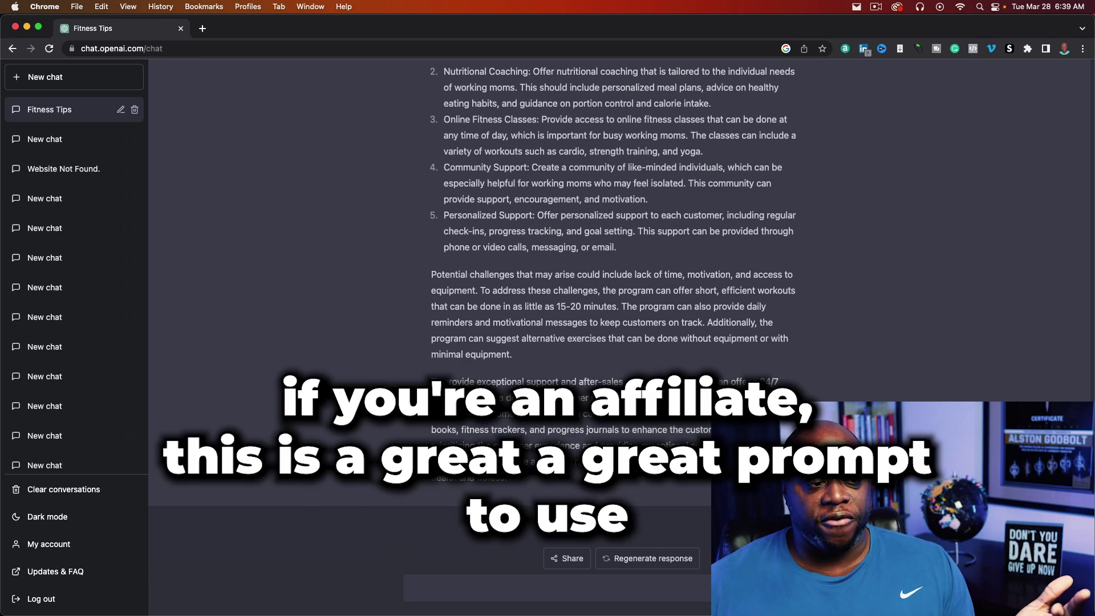
scroll(572, 426, up, 4)
scroll(569, 431, down, 4)
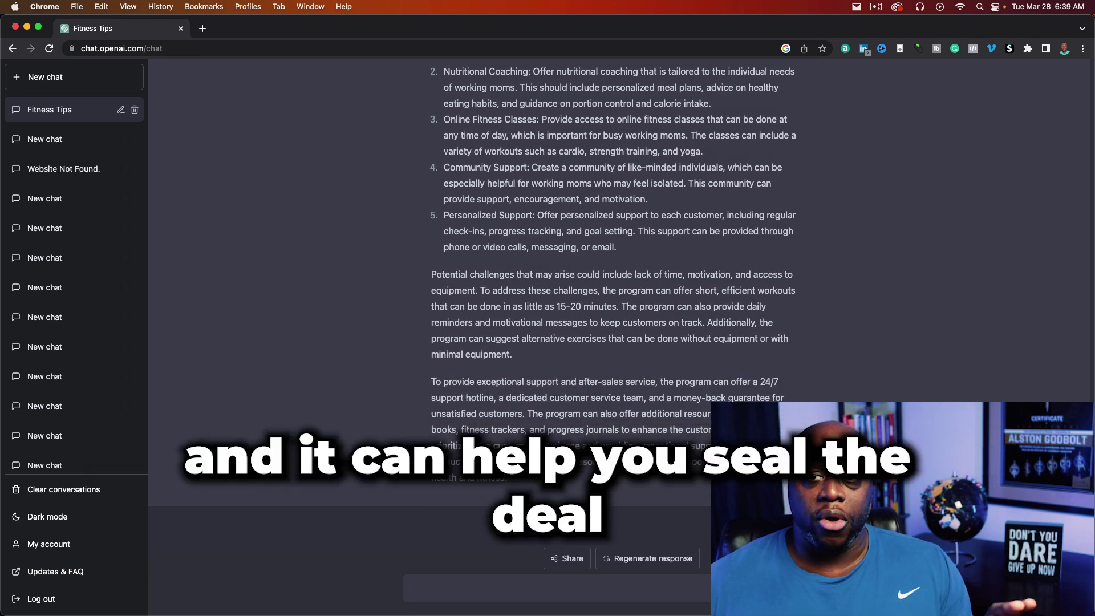
scroll(571, 342, up, 3)
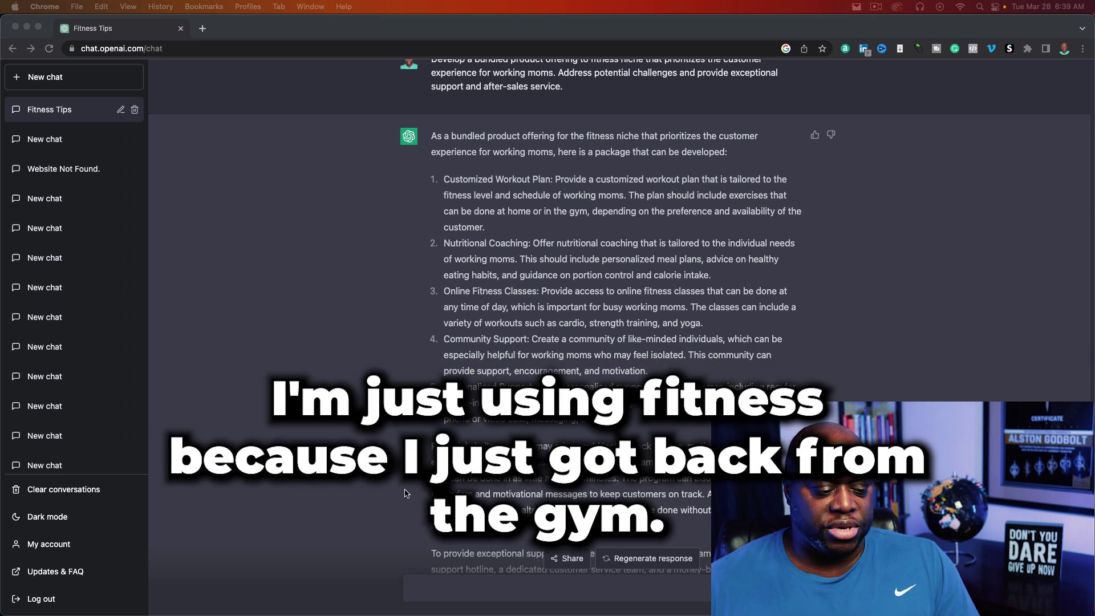
- Insert the template "What are the key elements of [keyword]?", replace the keyword placeholder with "fitness for men over 40", and send it
key(super+Tab)
text(What are the key elements of [keyword]?)
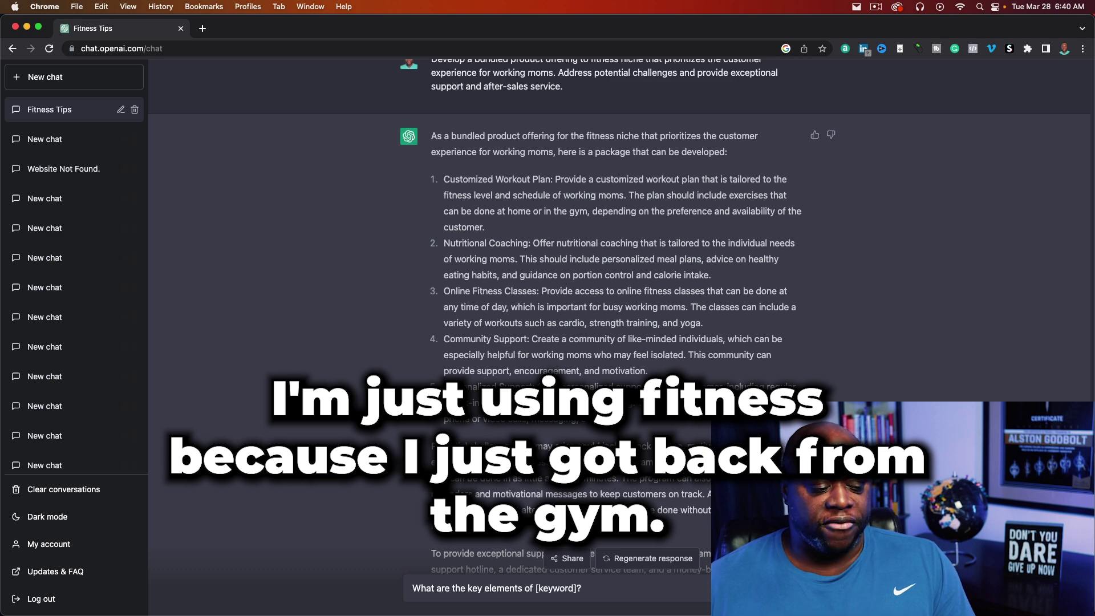
drag(536, 588, 577, 589)
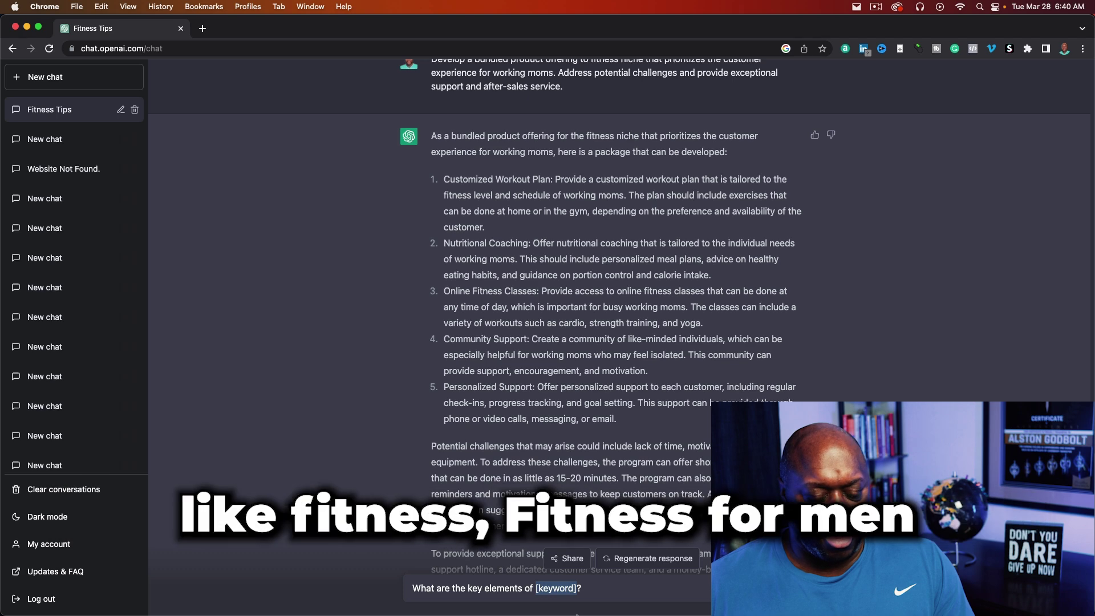
text(fitness for)
scroll(621, 582, down, 3)
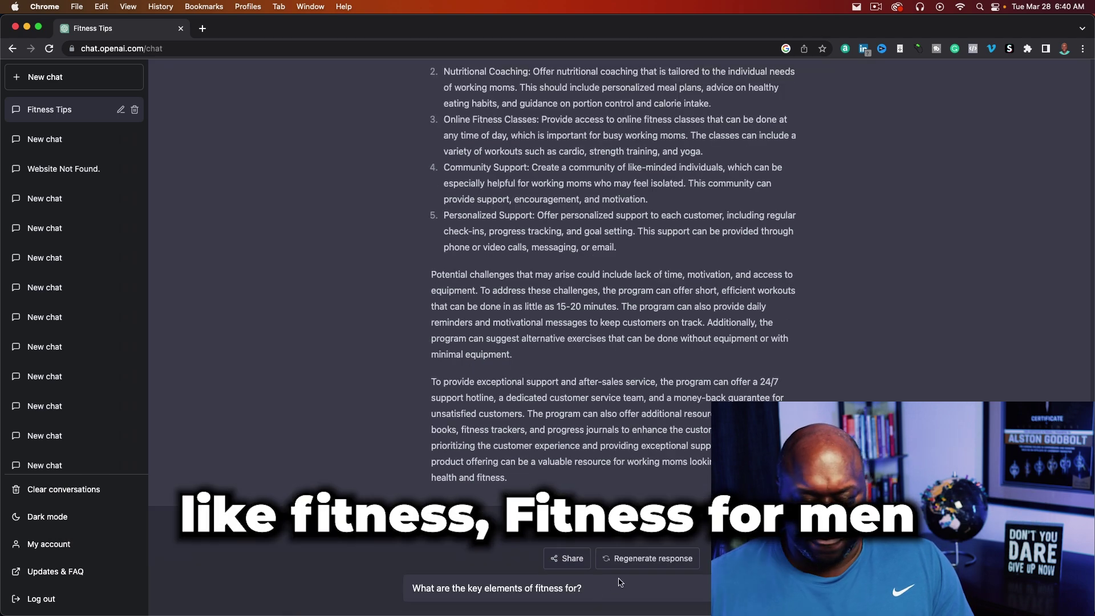
text(men over)
text( 3)
text(40)
key(Return)
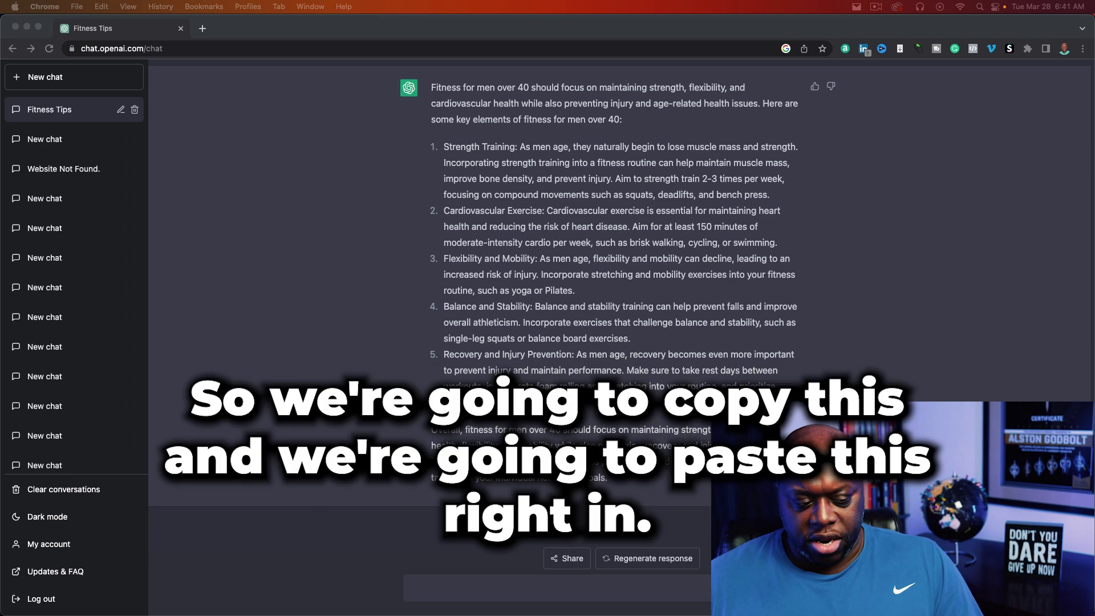
- Paste the template about key elements of an industry's marketing strategies, replace the industry placeholder with "fitness", and send it
click(584, 586)
key(super+v)
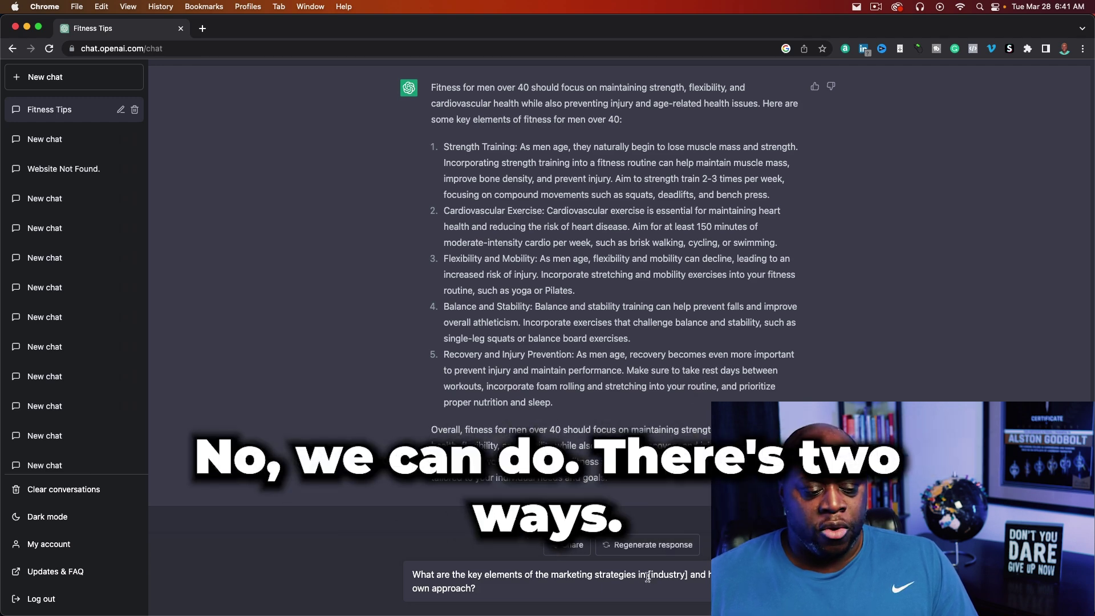
drag(649, 576, 688, 576)
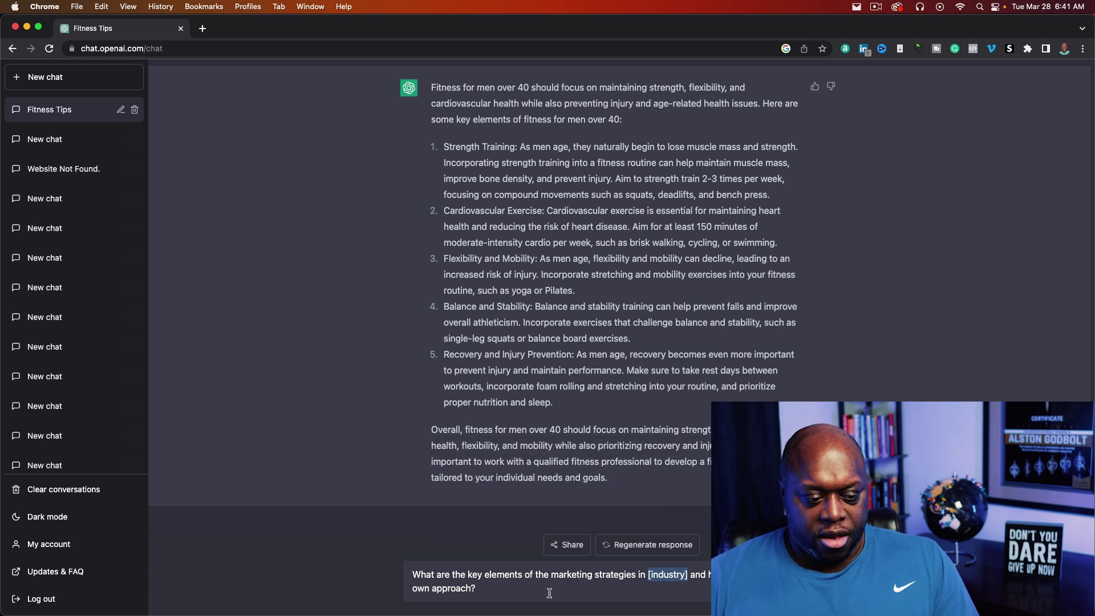
text(fitness indus)
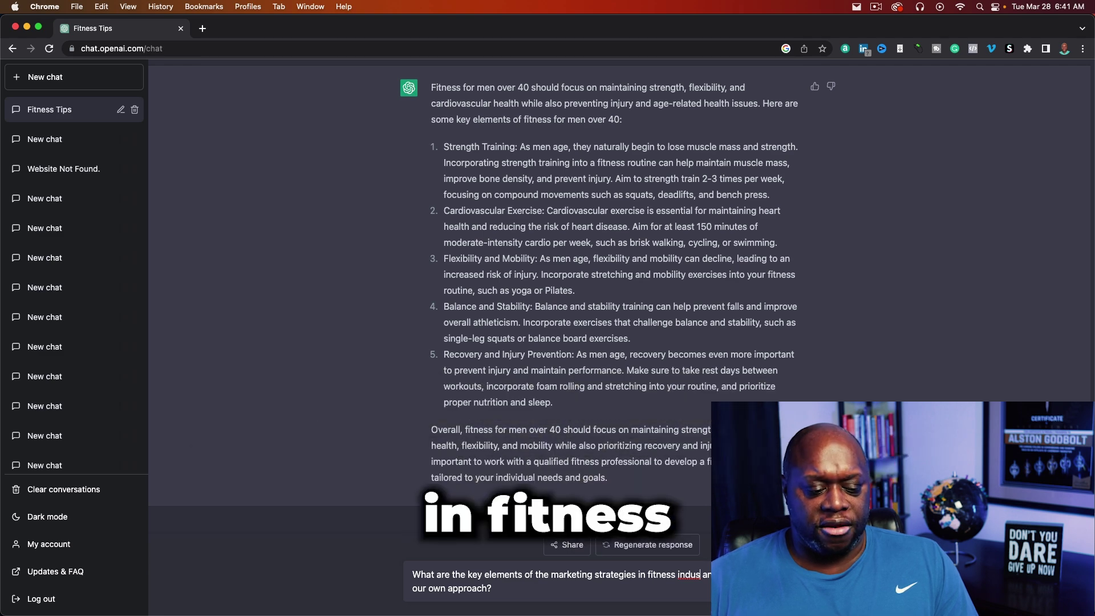
key(BackSpace)
key(BackSpace)
key(BackSpace)
key(BackSpace)
key(BackSpace)
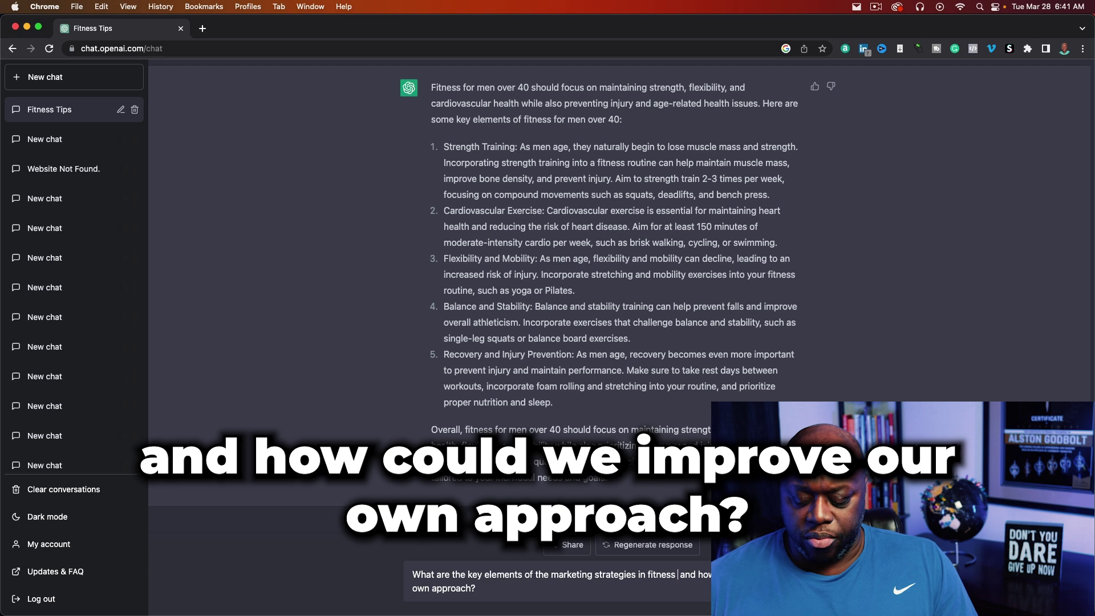
key(Return)
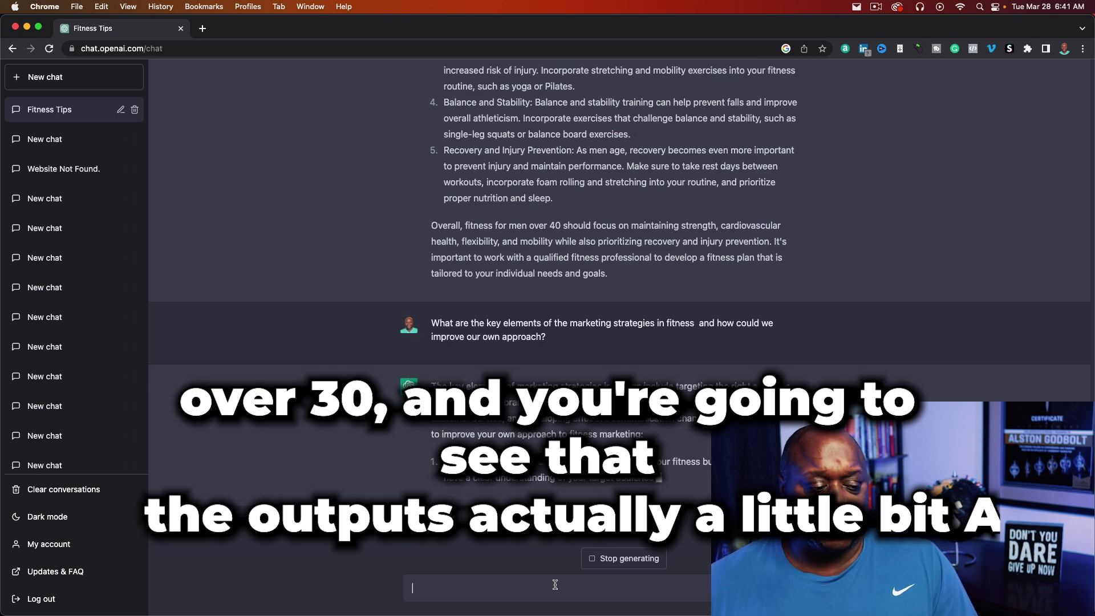
- Insert the marketing strategies template again, replace the industry placeholder with "fitness for men over 40", and send it
text(What are the key elements of the marketing strategies in [industry] and how could we improve our own approach?)
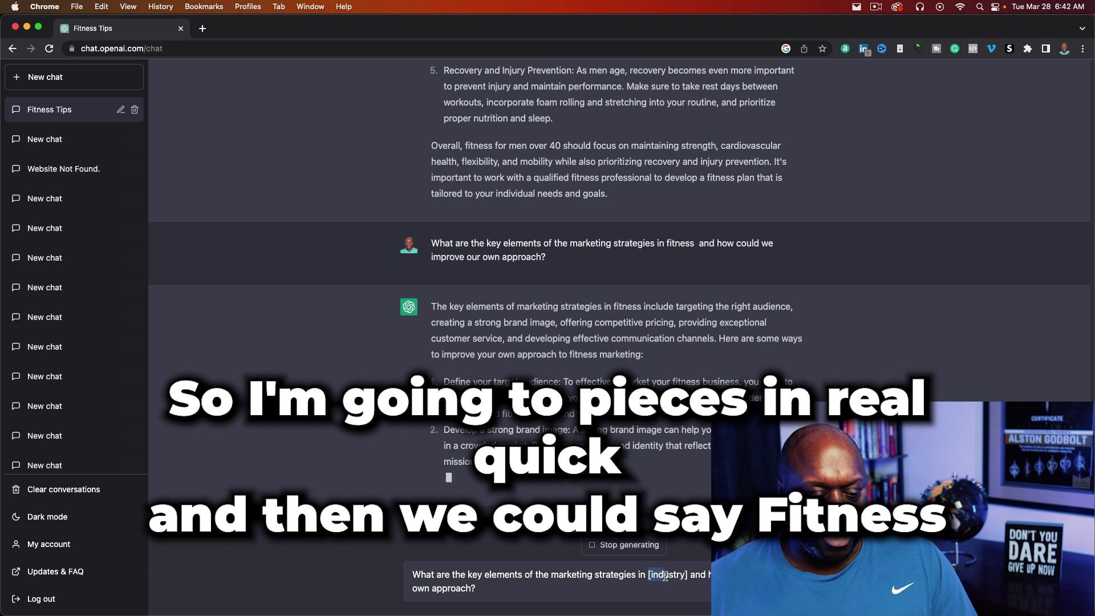
drag(649, 576, 688, 578)
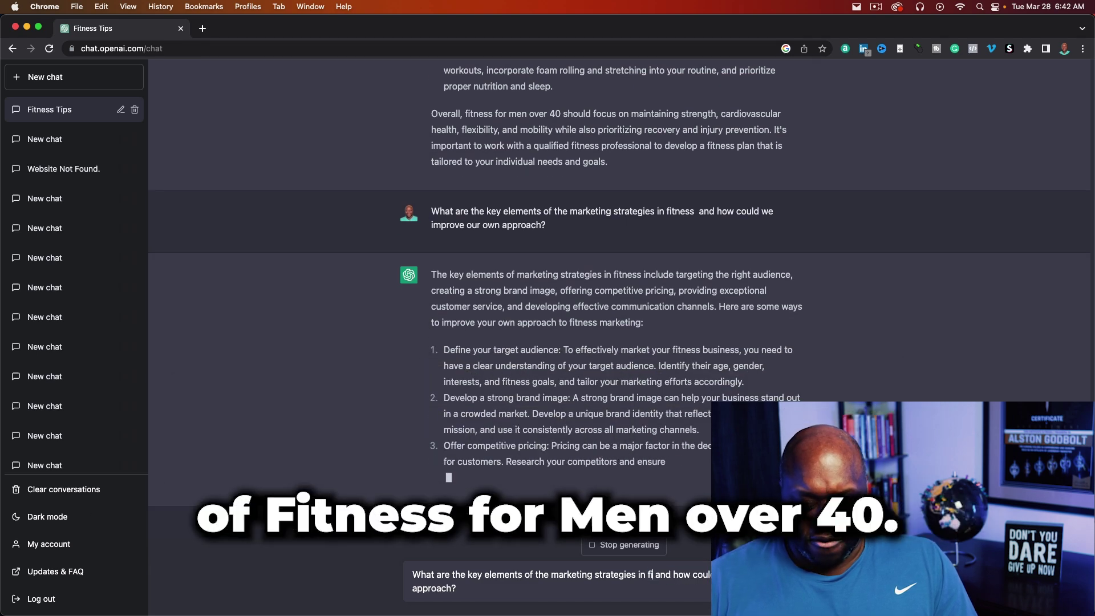
text(fit)
text(ness for men)
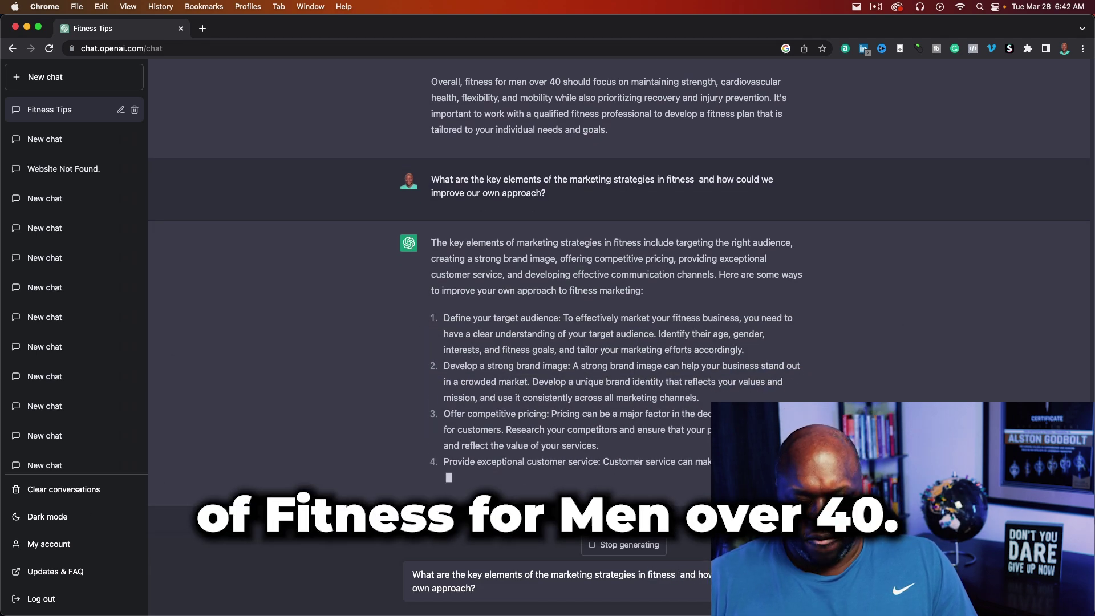
text( over 40)
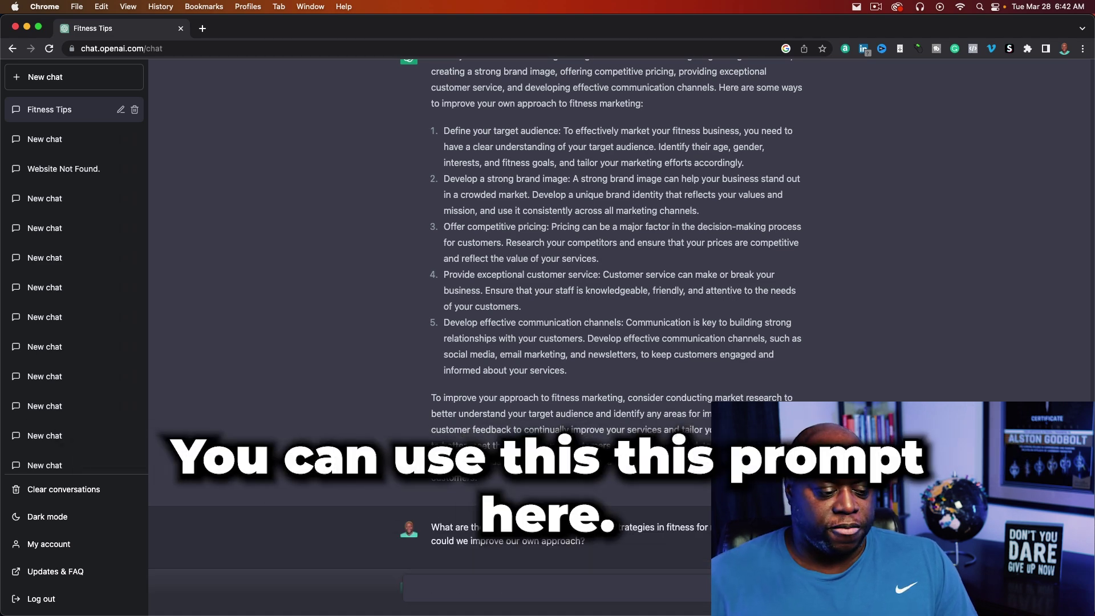
key(Return)
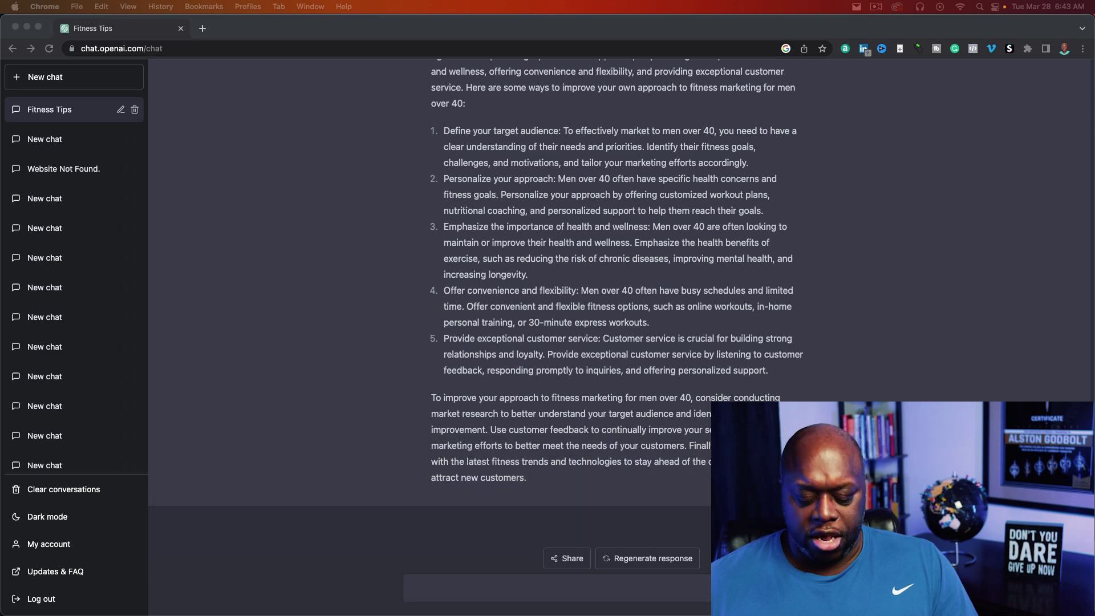
- Paste the competition analysis template, fill in its industry placeholder with "fitness for men over 40", send it, and review the suggested steps
click(606, 594)
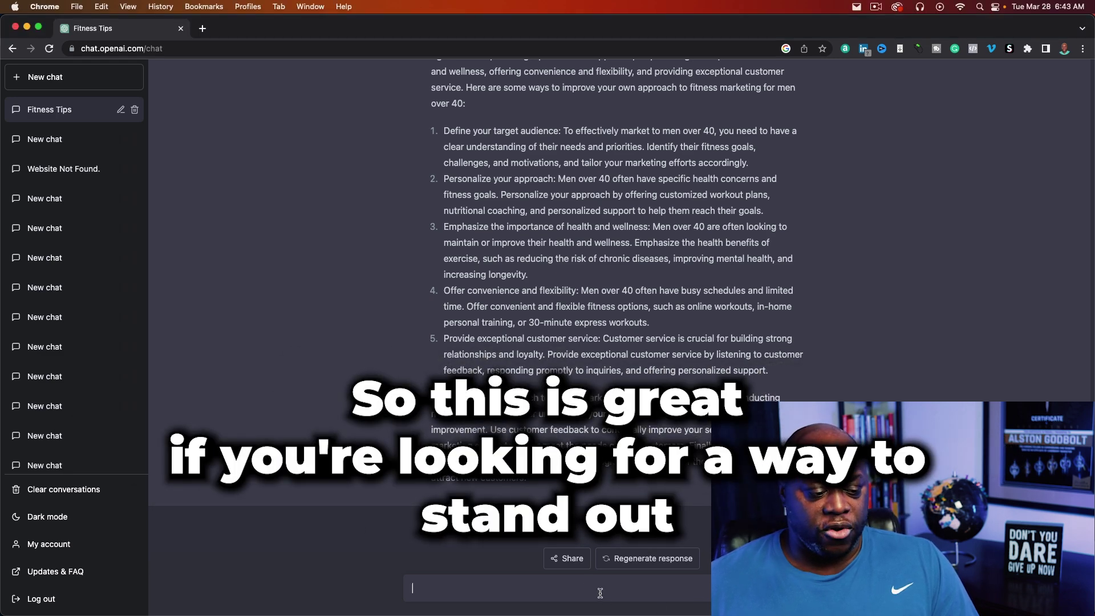
key(super+v)
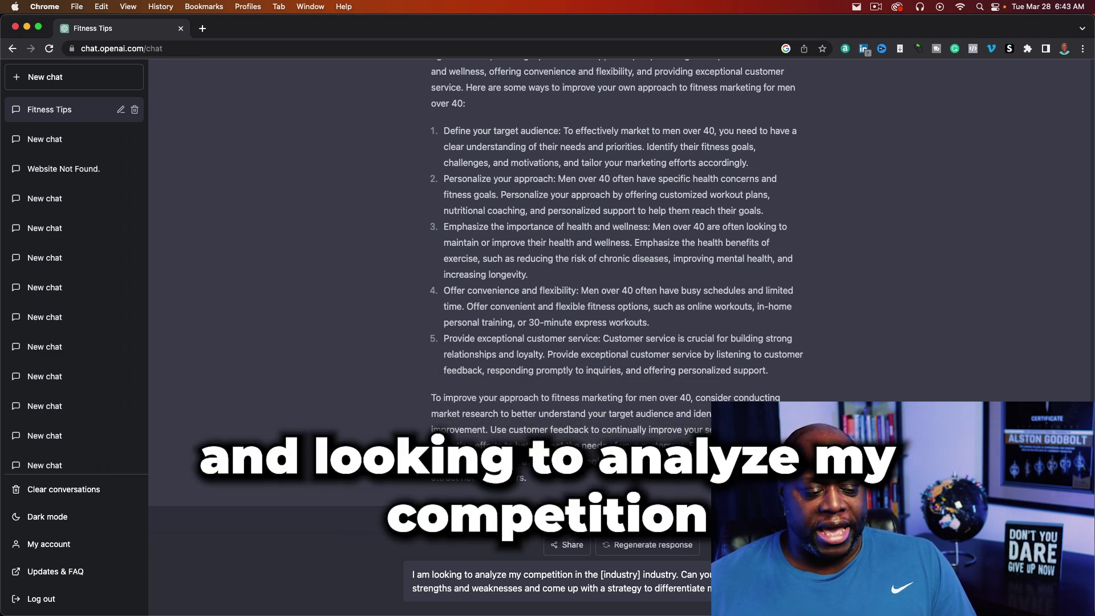
drag(602, 575, 636, 578)
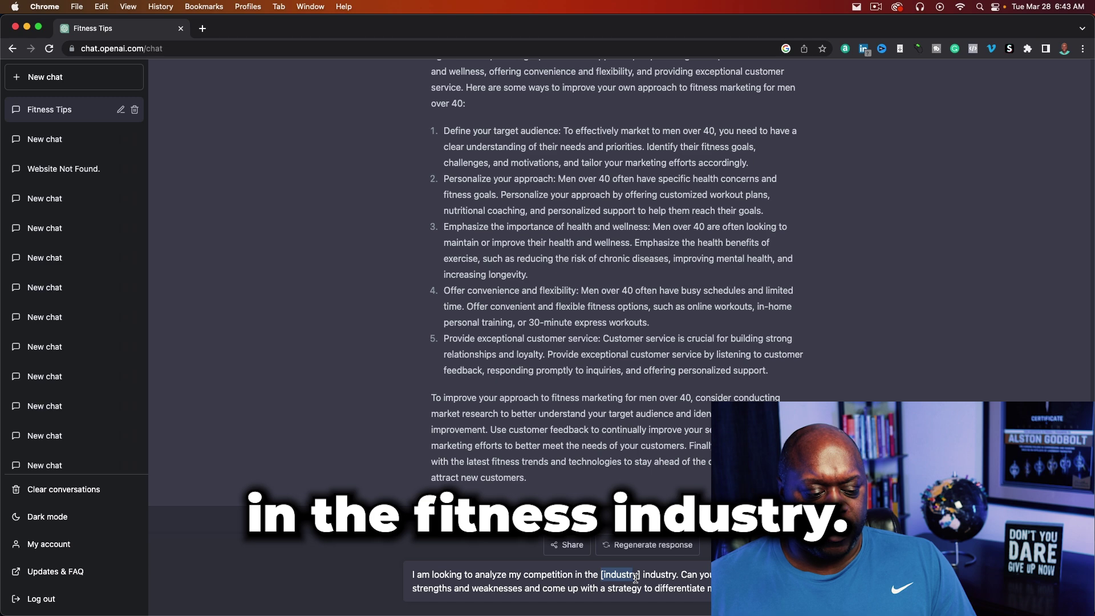
text(fitness)
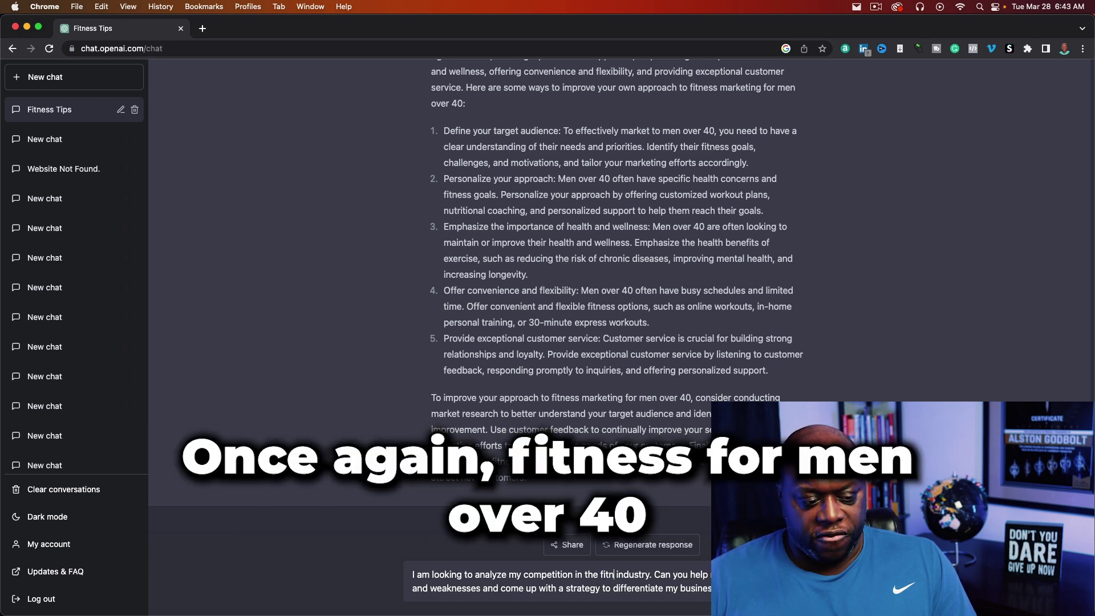
text( for men)
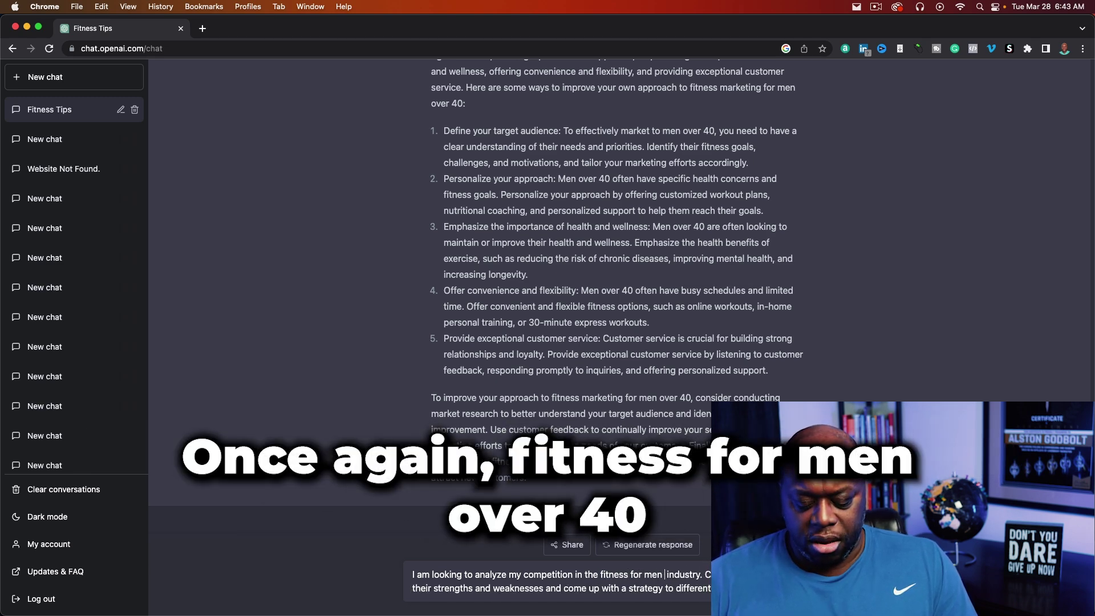
text( over 40)
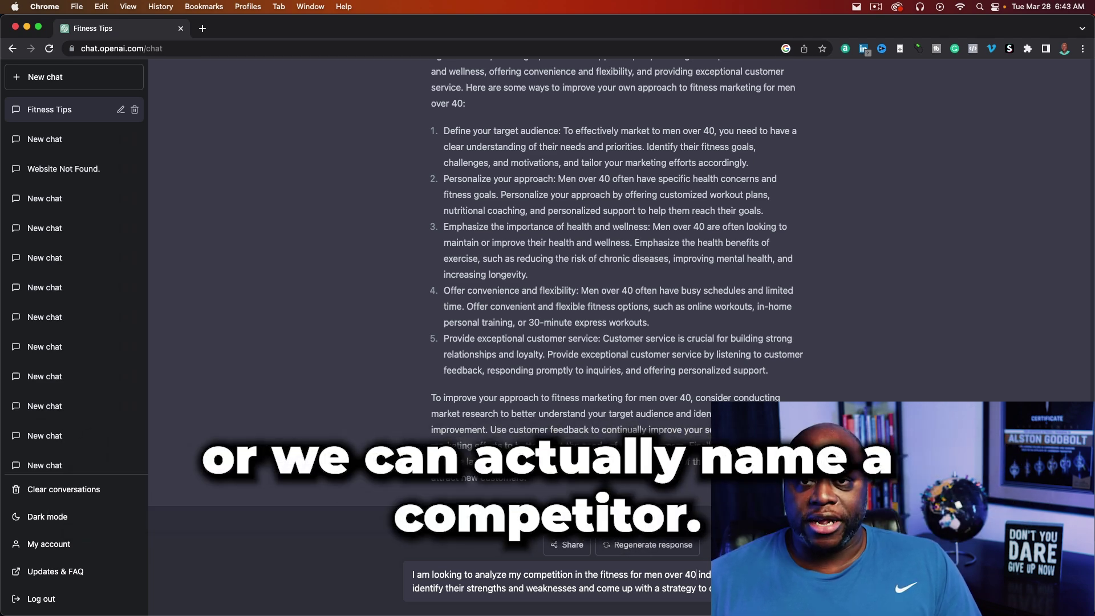
key(Return)
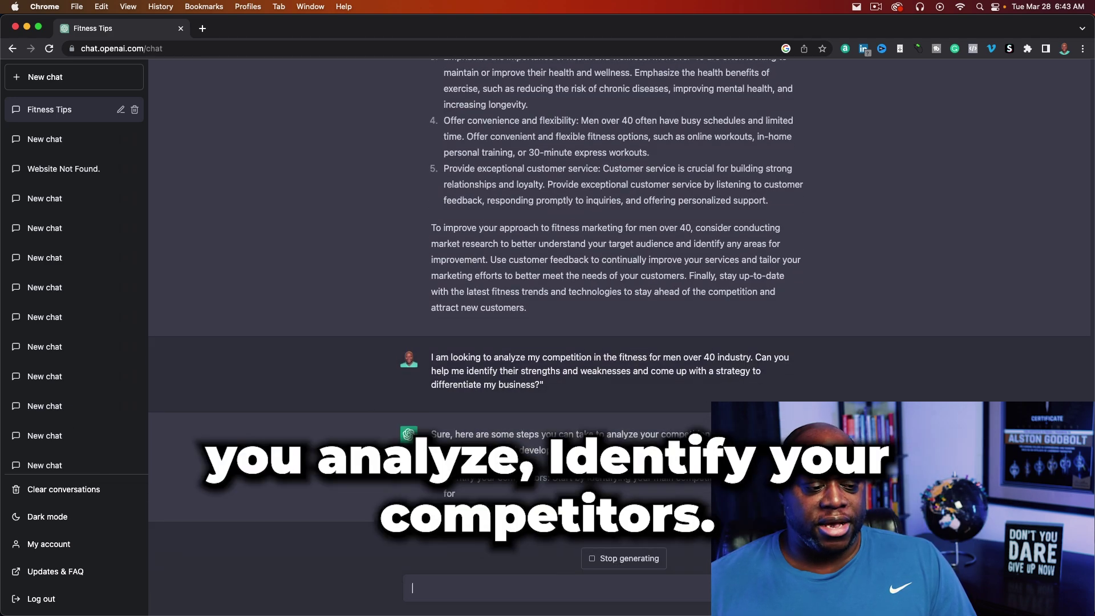
scroll(530, 409, up, 5)
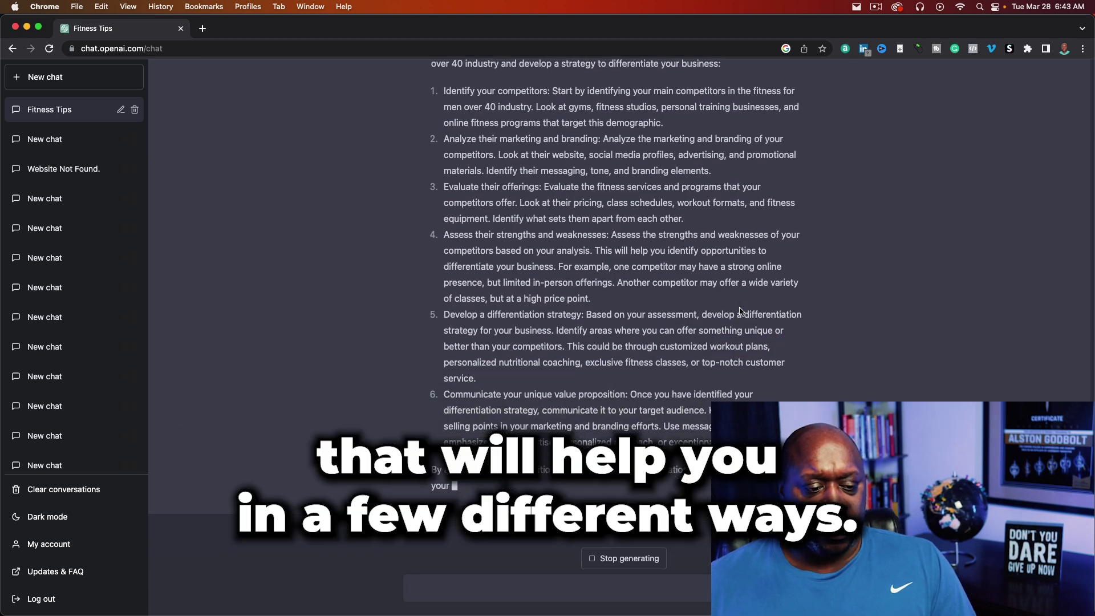
scroll(743, 320, up, 3)
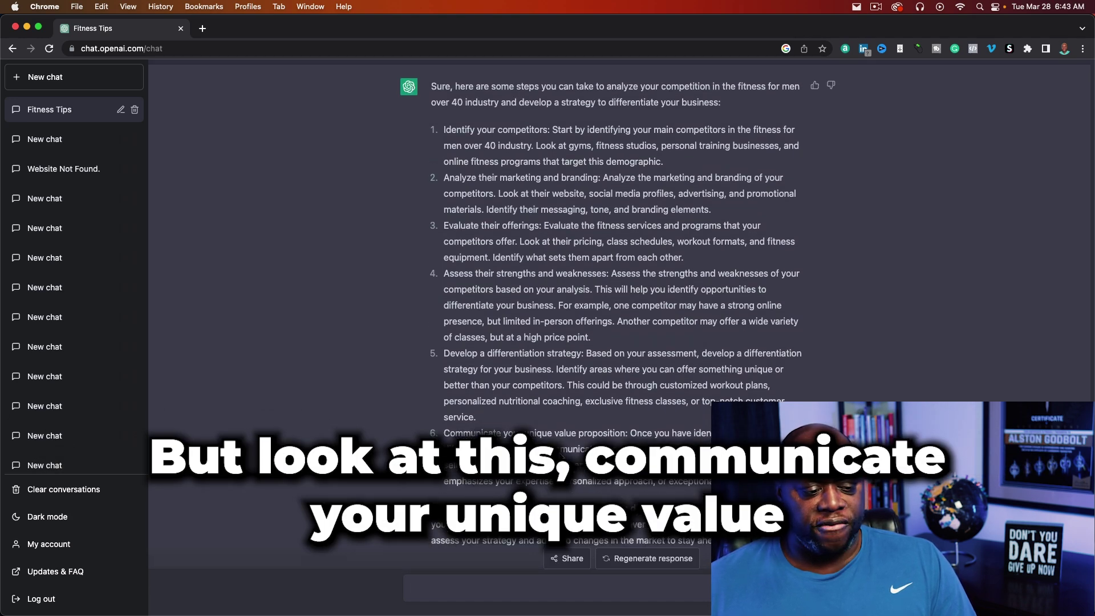
scroll(435, 424, up, 1)
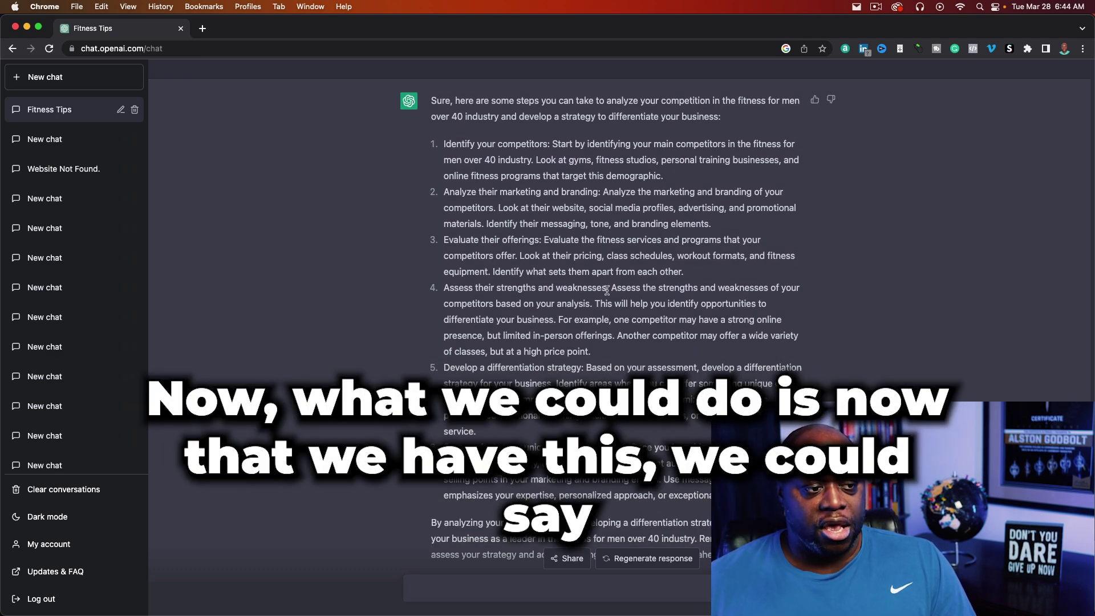
- Send the follow-up prompt "list top competitors" and review the companies in the response
drag(444, 144, 471, 144)
click(541, 588)
text(list t)
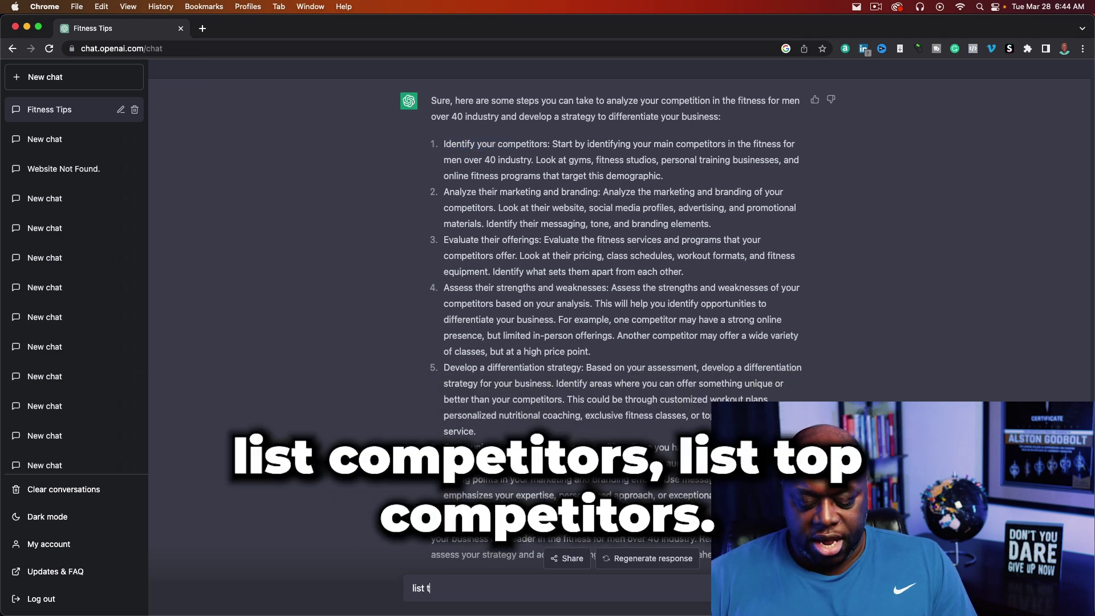
text(op competitors)
key(Return)
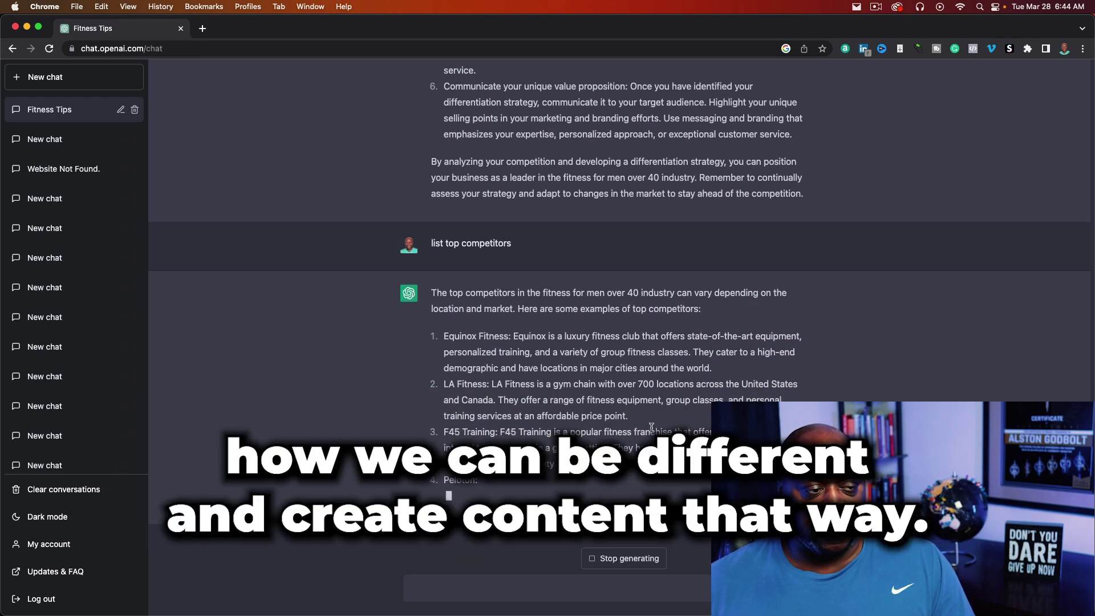
scroll(652, 430, up, 3)
scroll(651, 430, up, 5)
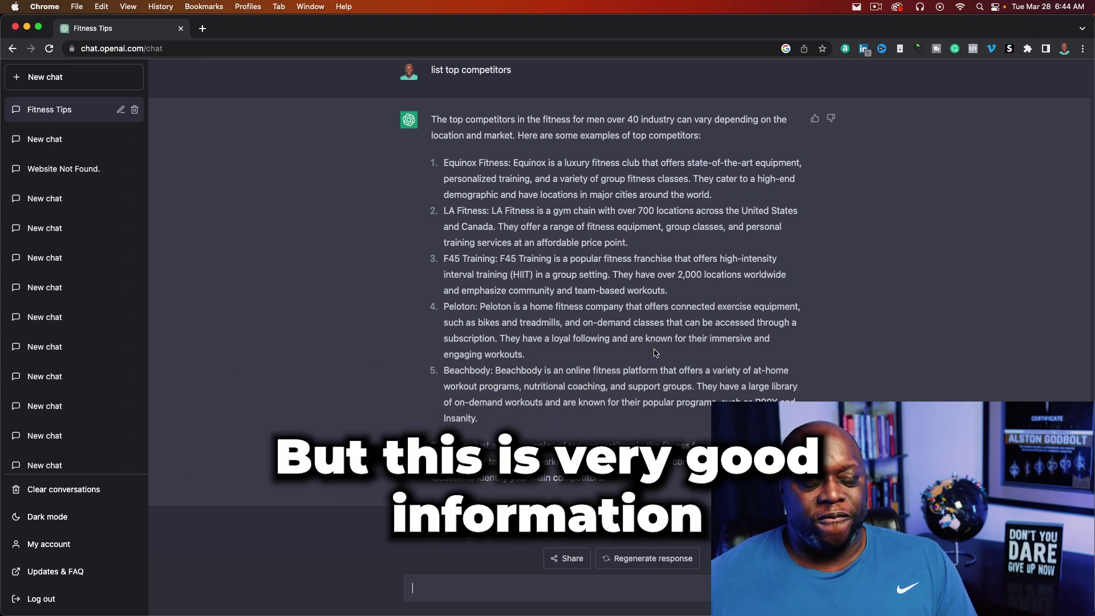
scroll(662, 359, up, 5)
scroll(664, 363, down, 5)
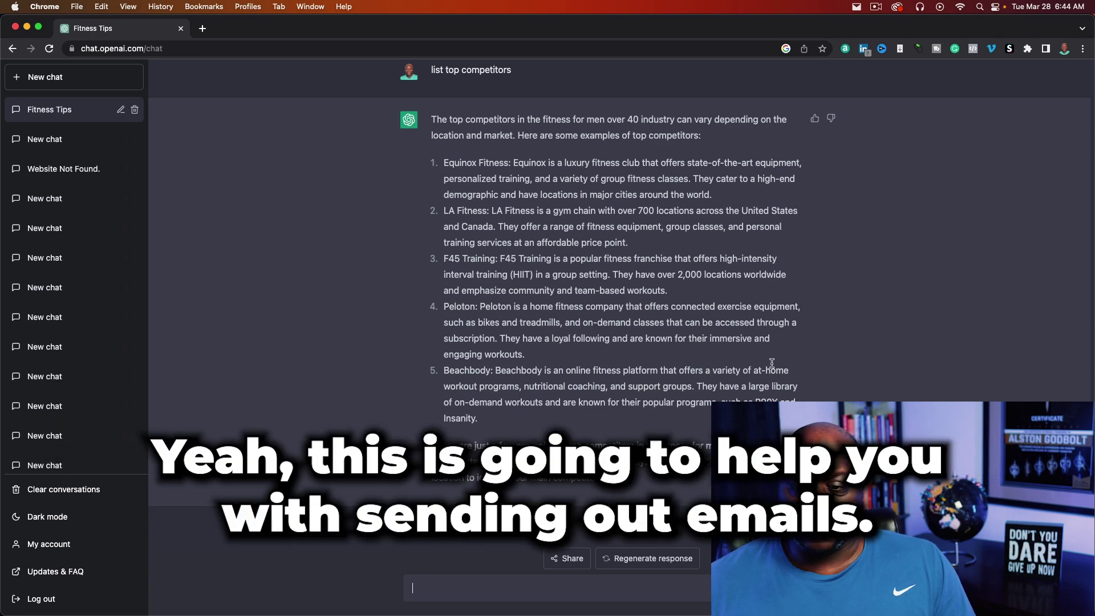
- Paste the template "Generate an AIDA model for [INDUSTRY] for [TARGET AUDIENCE]" into the message and remove its leading list number
key(super+space)
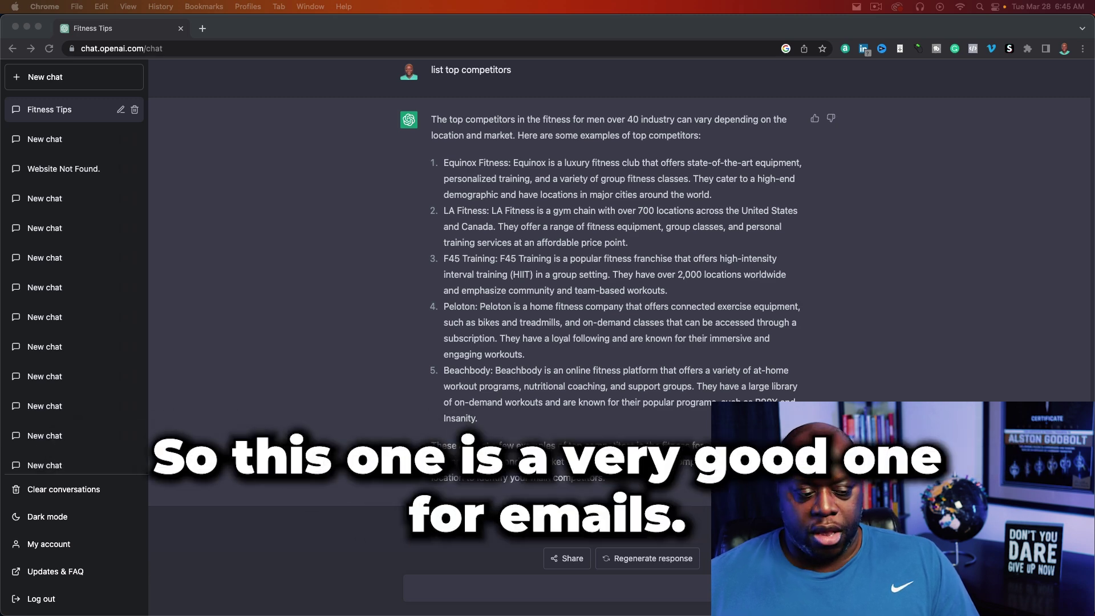
click(503, 592)
text(9. Generate an AIDA model for [INDUSTRY] for [TARGET AUDIENCE])
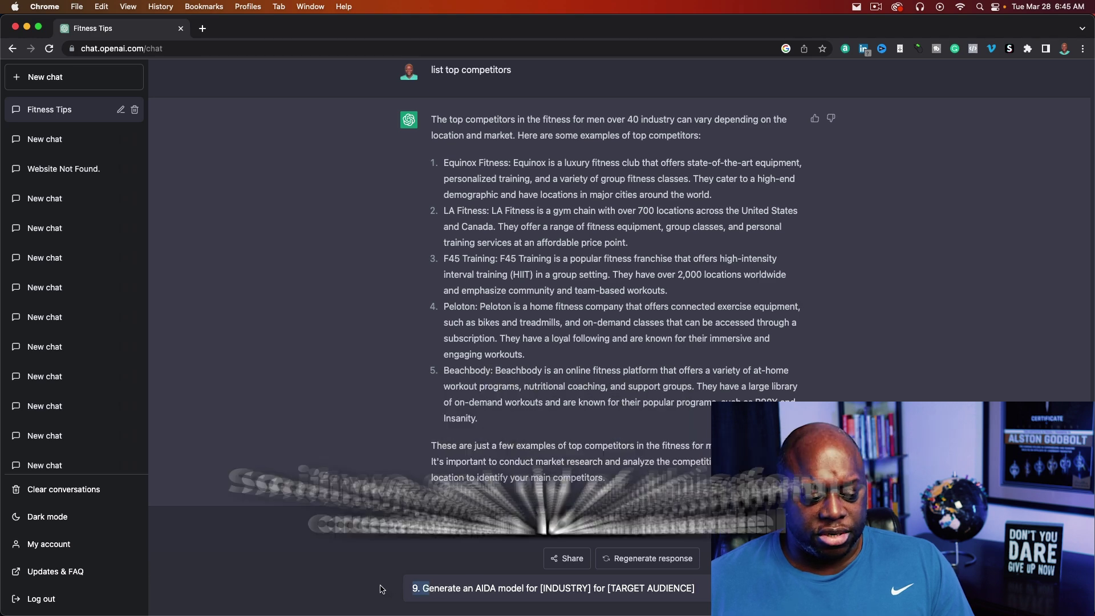
click(414, 589)
key(Delete)
key(Delete)
key(Delete)
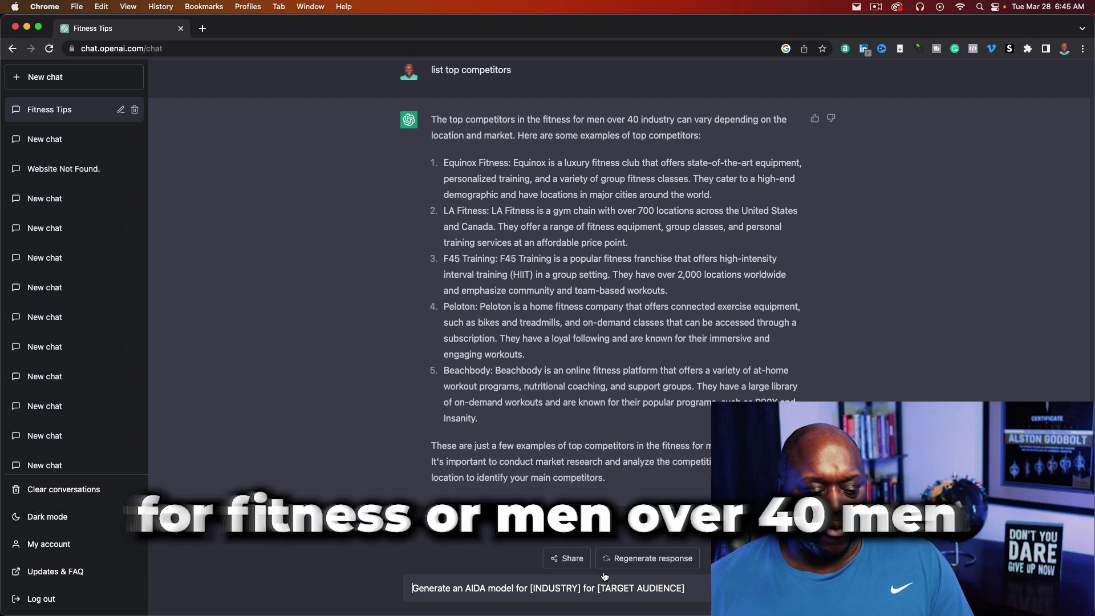
- Replace the industry placeholder with "fitness" and the target audience placeholder with "men over 40", and send the AIDA prompt
drag(579, 588, 533, 588)
text(fitness)
drag(672, 589, 583, 590)
text(men over 40)
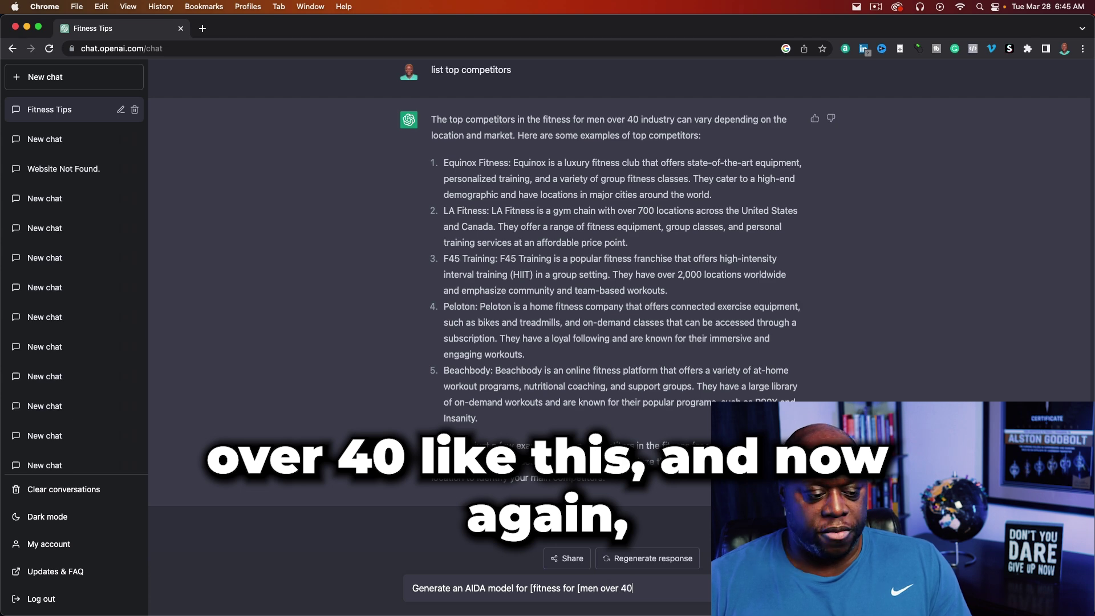
key(Return)
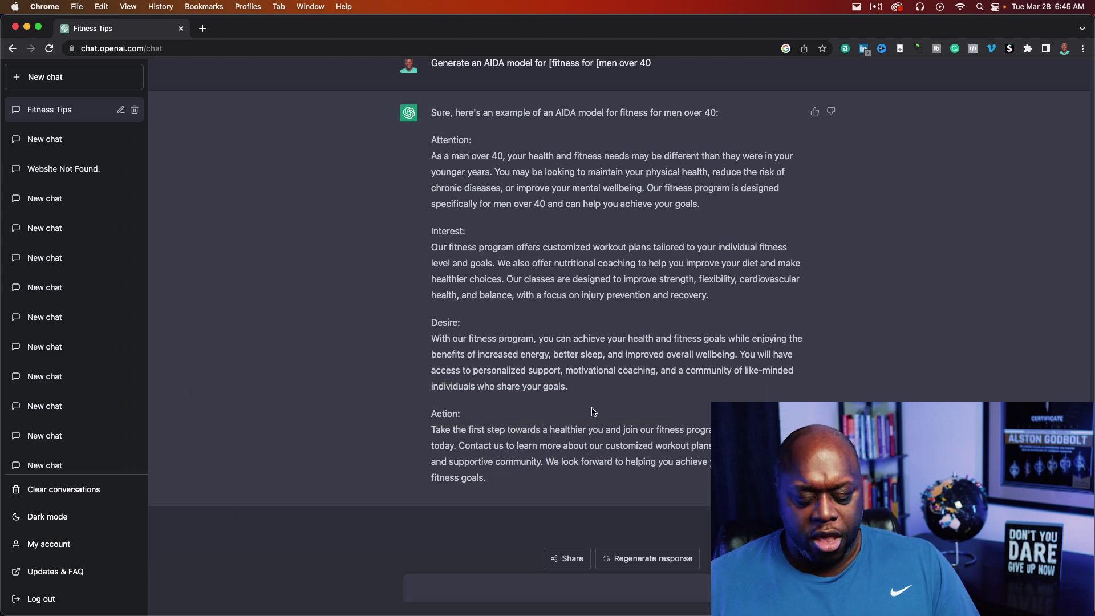
- Send a follow-up prompt asking to convert the AIDA model into an email
text(cont)
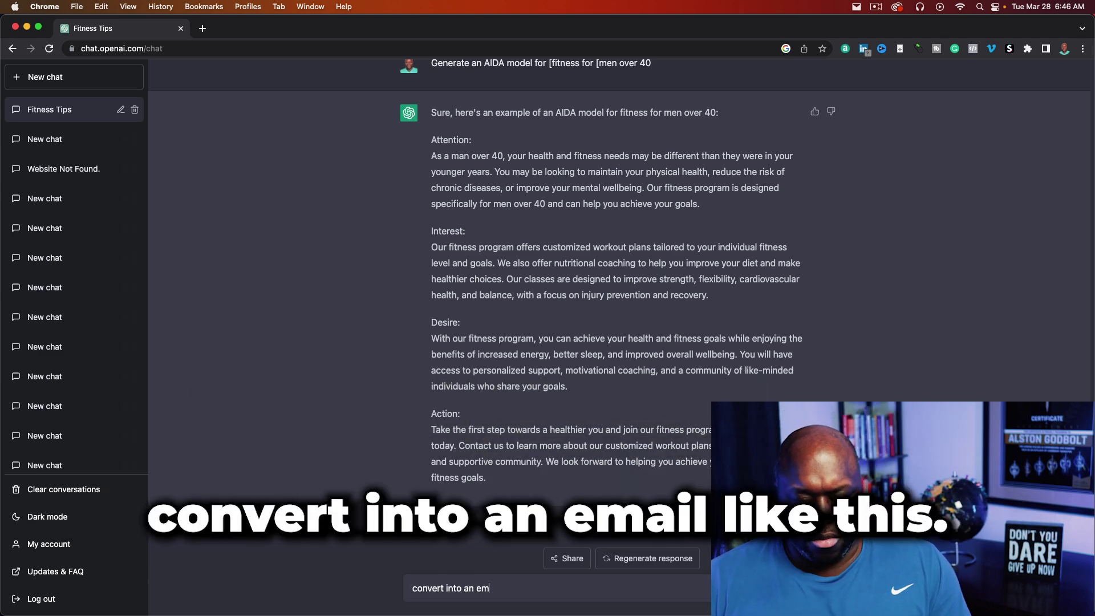
key(Return)
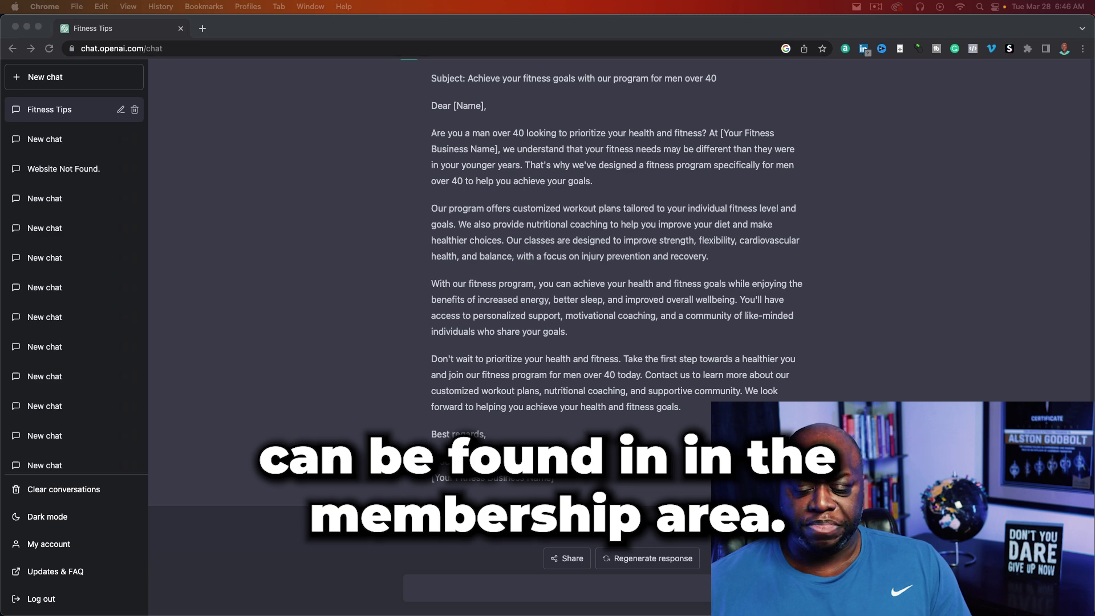
- Paste the template "Create a topic cluster for [subject].", replace the subject placeholder with "fitness for men over 40", and send it
click(438, 591)
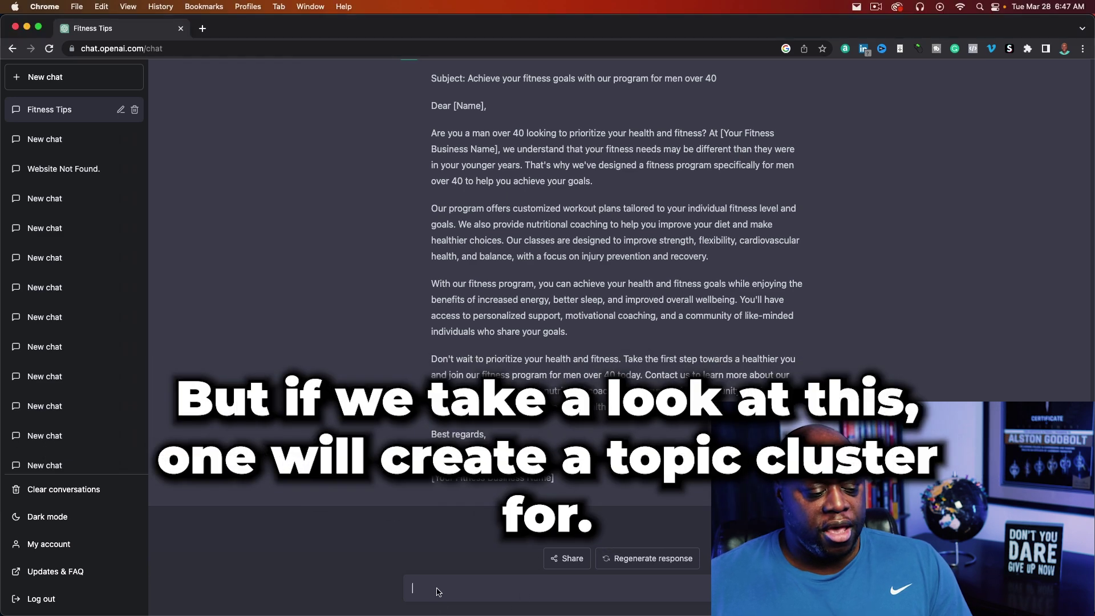
text(Create a topic cluster for [subject].)
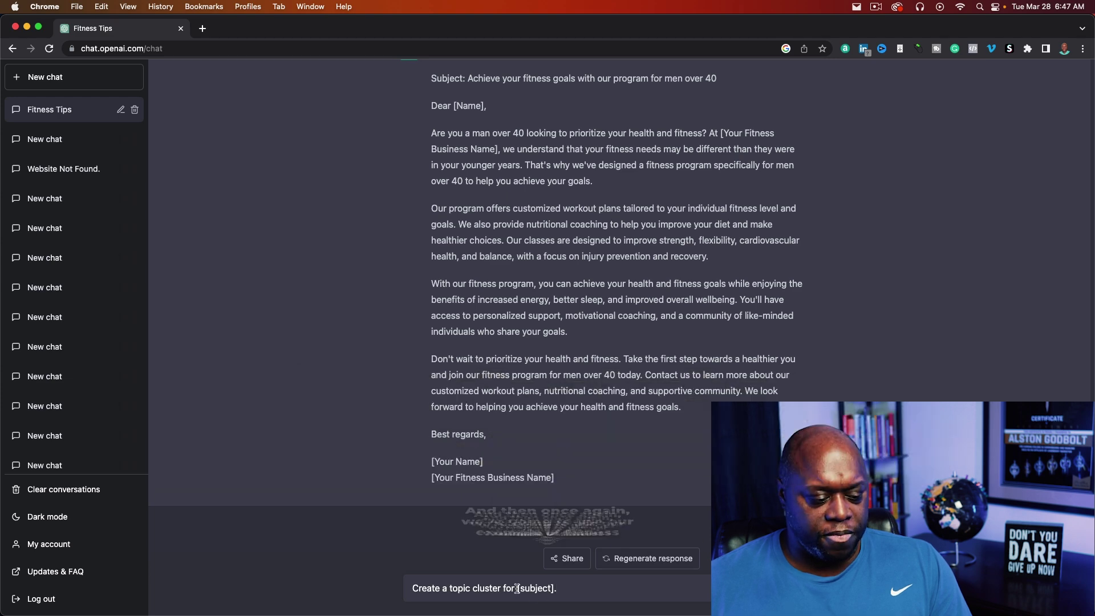
drag(517, 588, 555, 588)
text(fitness for )
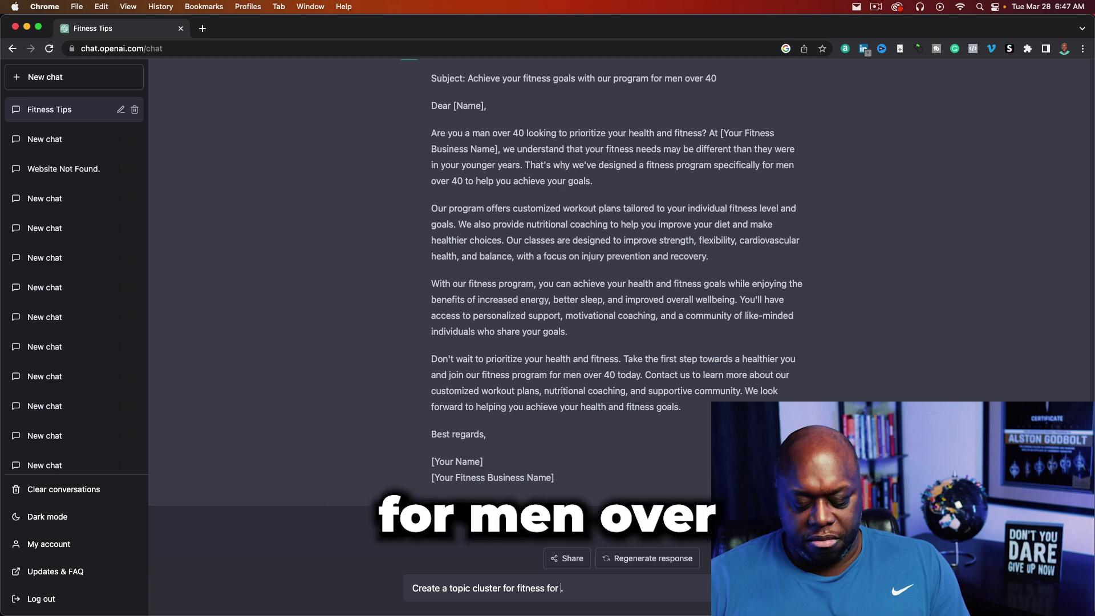
text(men over )
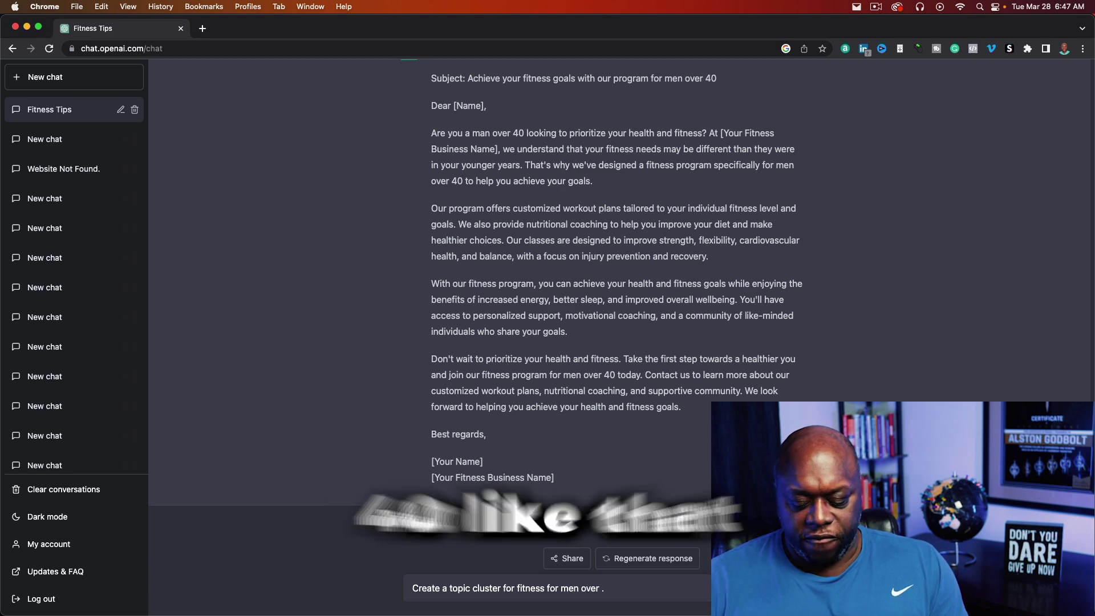
text(40.)
key(Return)
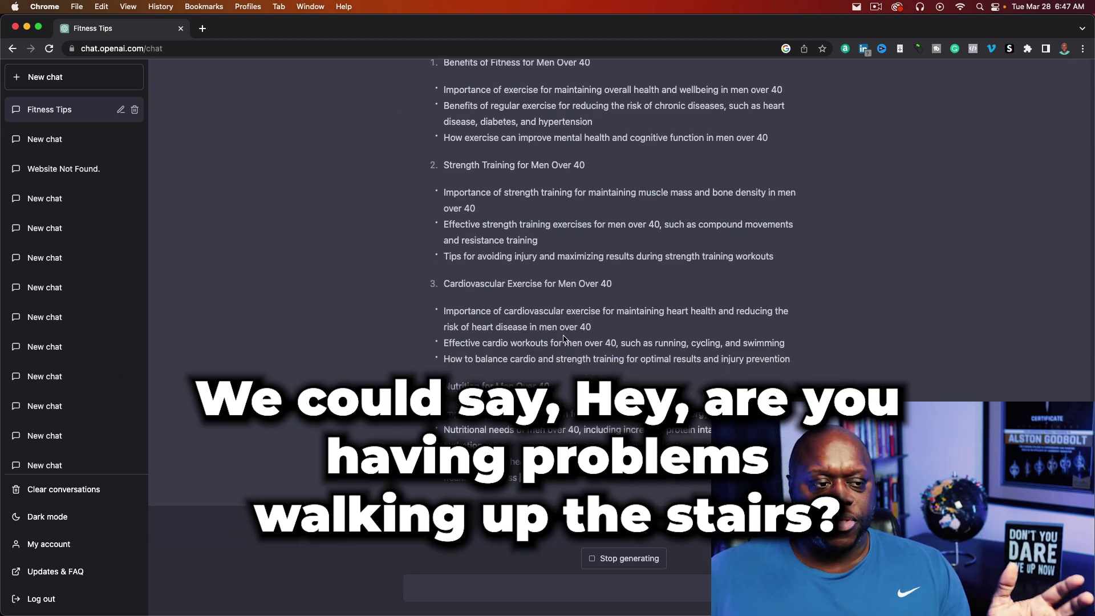
- Review the generated topic cluster and send the follow-up prompt "turn into a short email"
scroll(564, 338, up, 5)
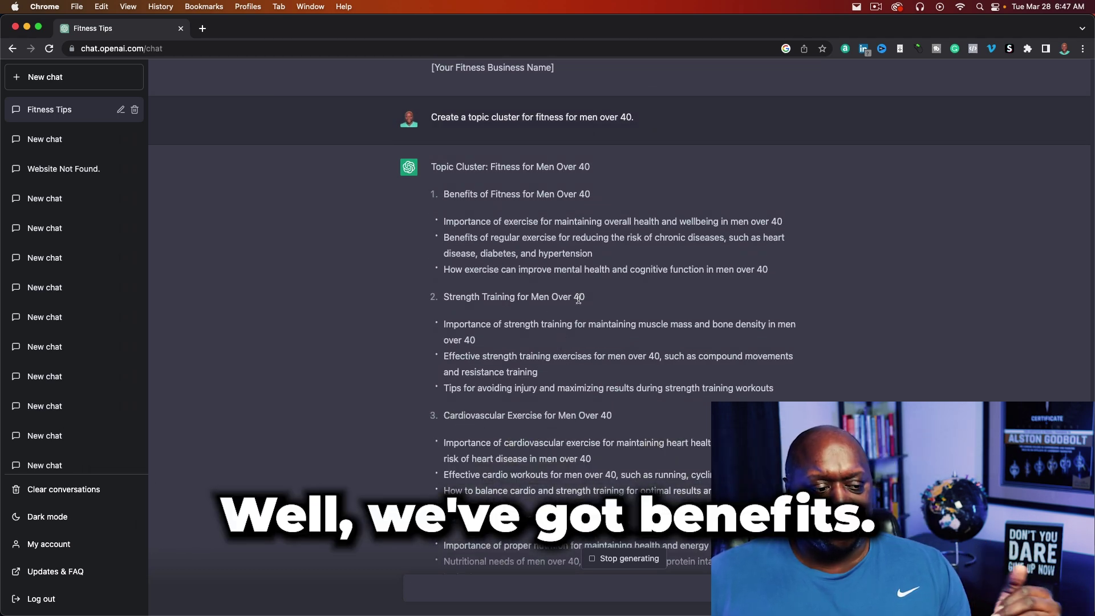
scroll(652, 487, down, 2)
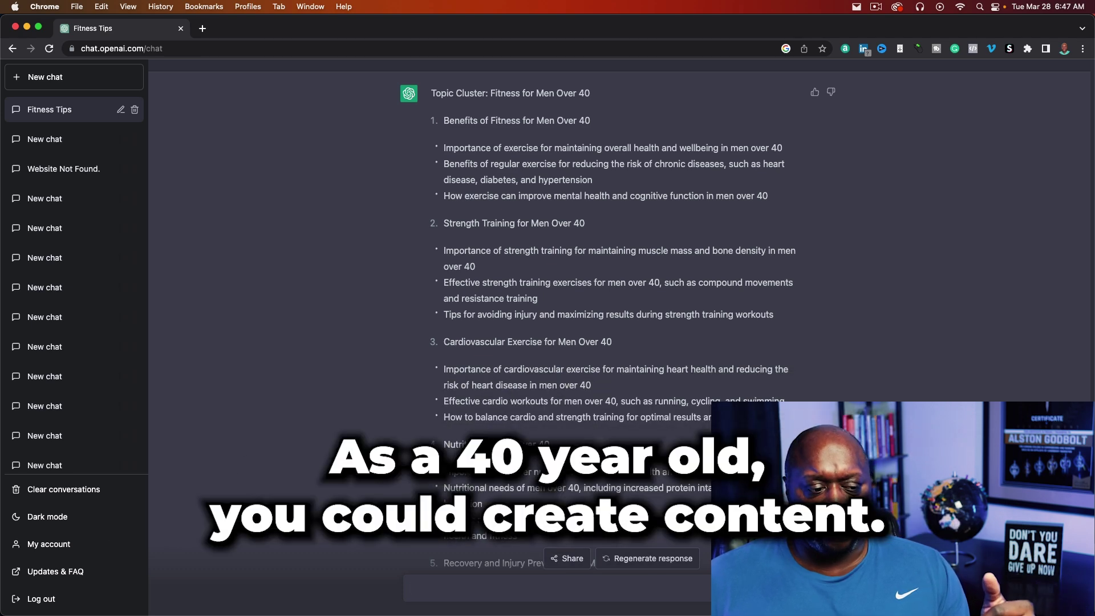
scroll(619, 320, down, 2)
scroll(597, 545, down, 5)
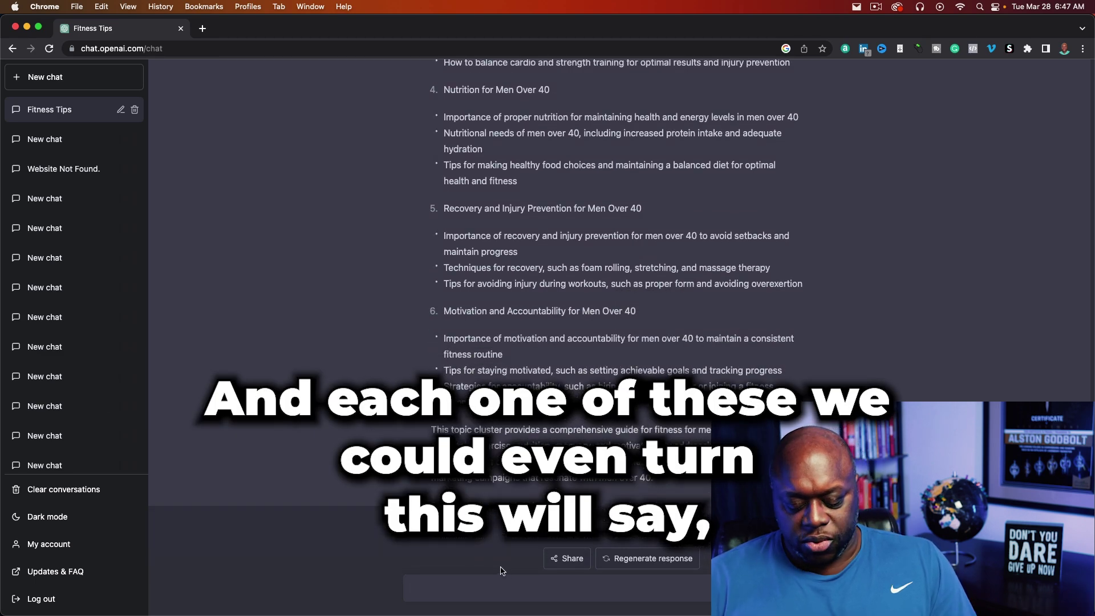
text(turn into)
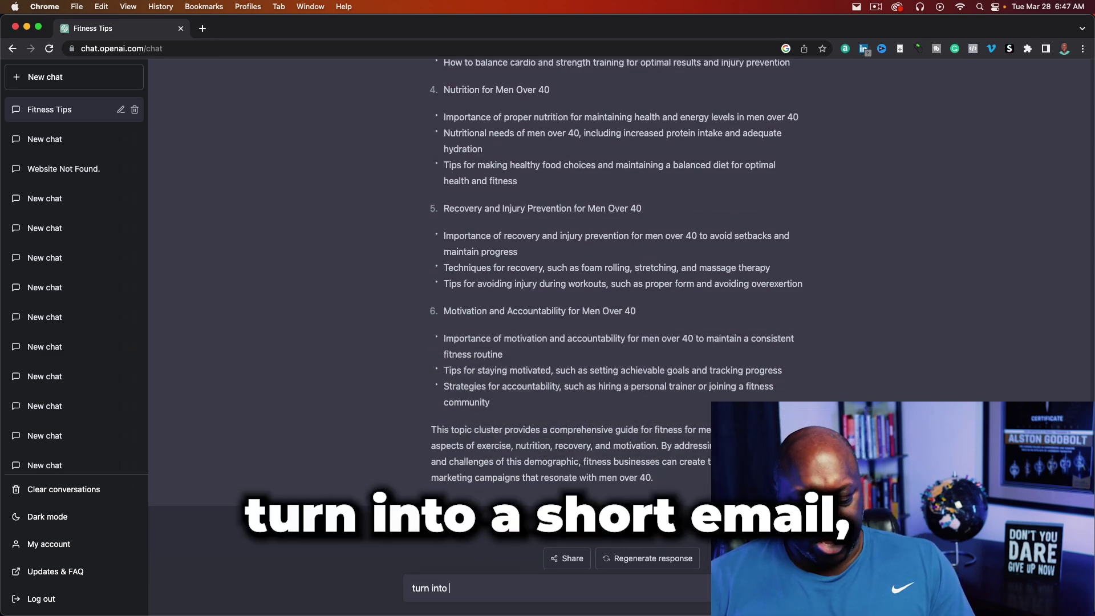
text( a short emai)
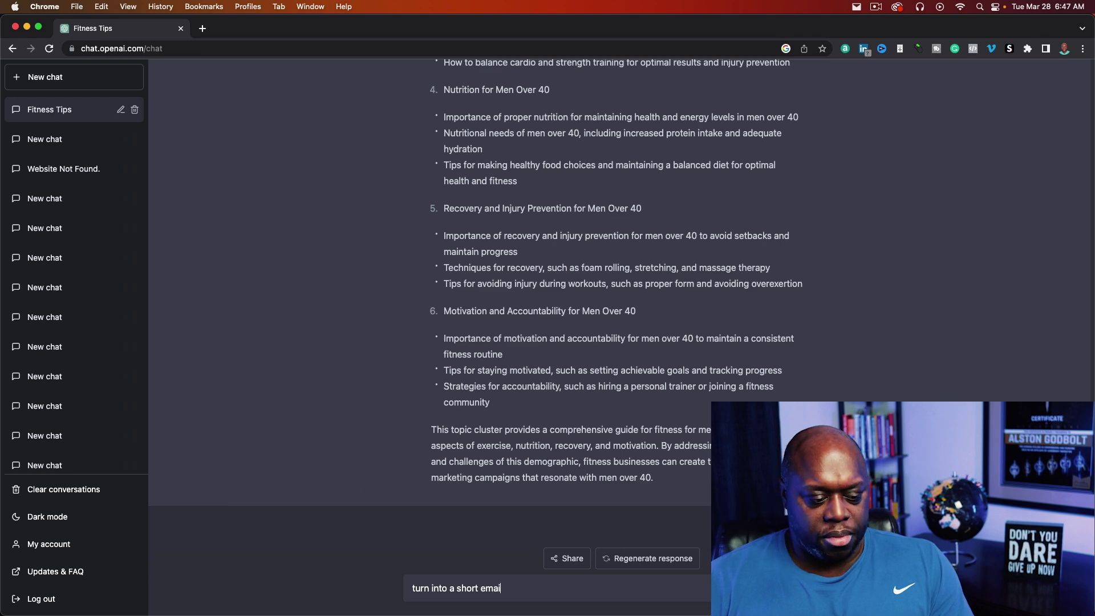
text(l)
key(Return)
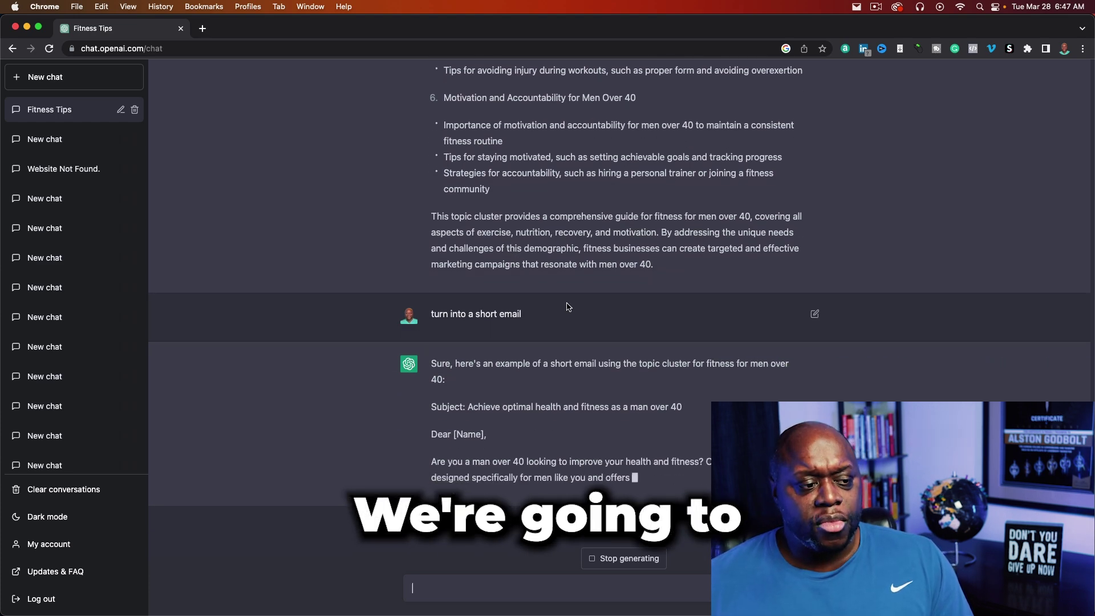
- Reuse the earlier topic cluster prompt, extend it with "and convert into a 5 day" email sequence, send it, and review the response
scroll(521, 362, up, 10)
scroll(522, 342, up, 3)
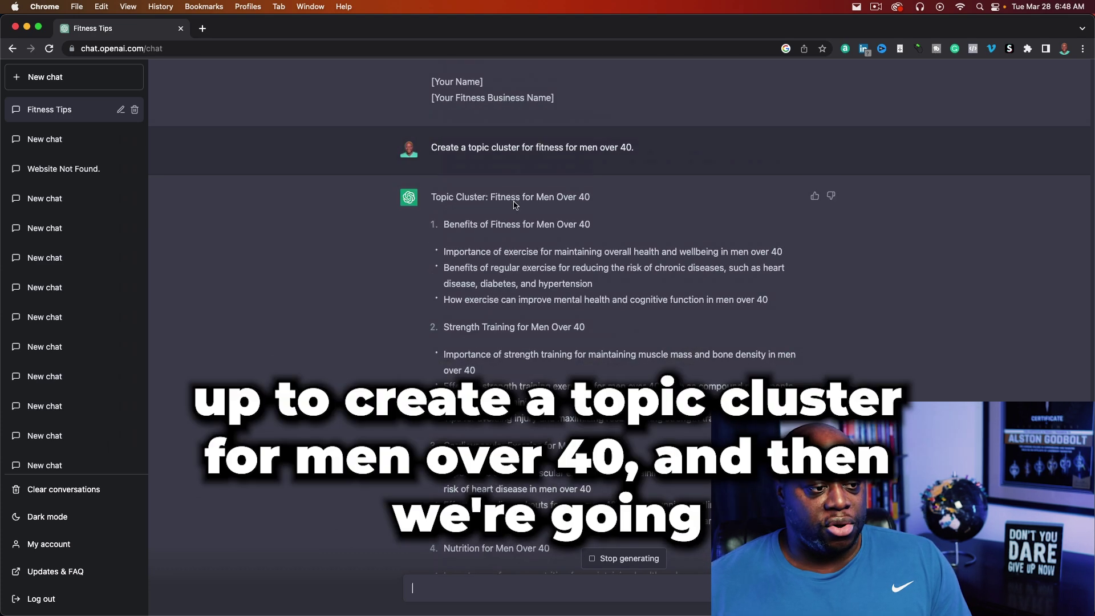
drag(431, 149, 632, 151)
key(super+c)
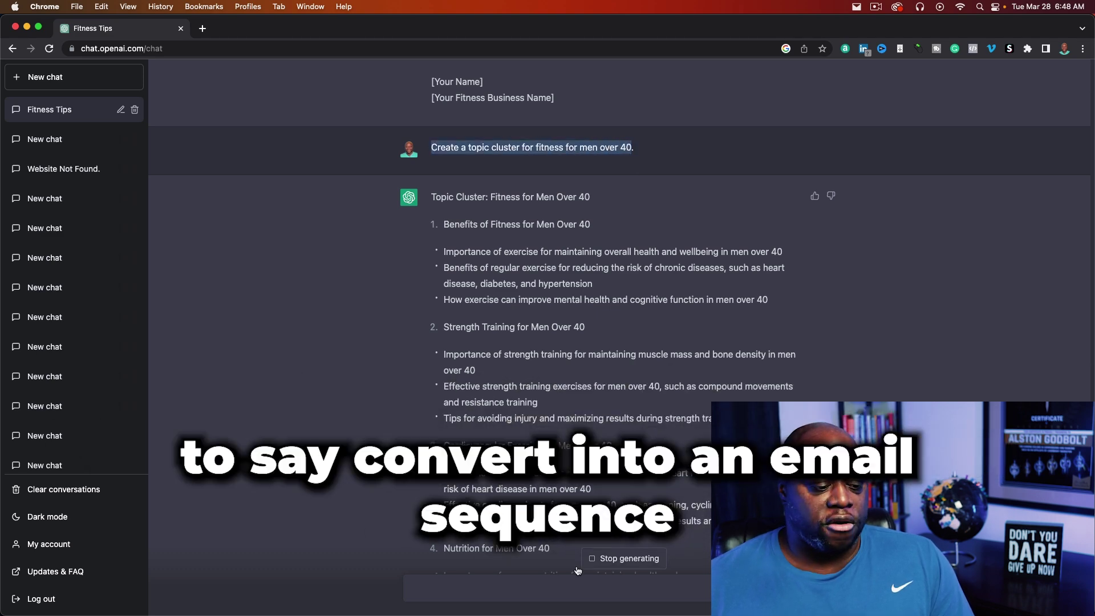
click(546, 583)
key(super+v)
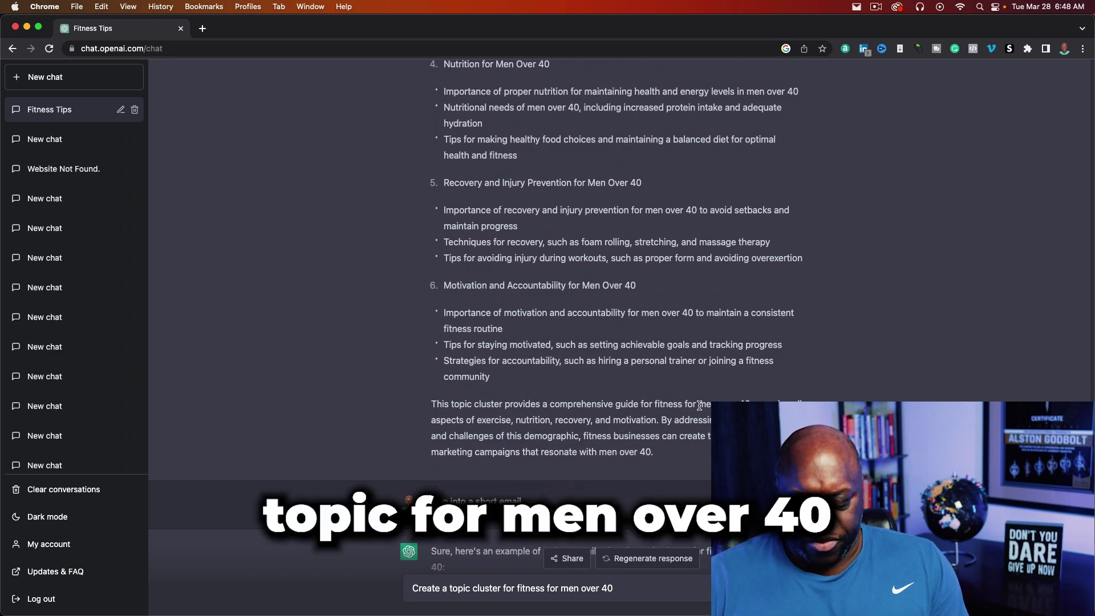
text(and convert into)
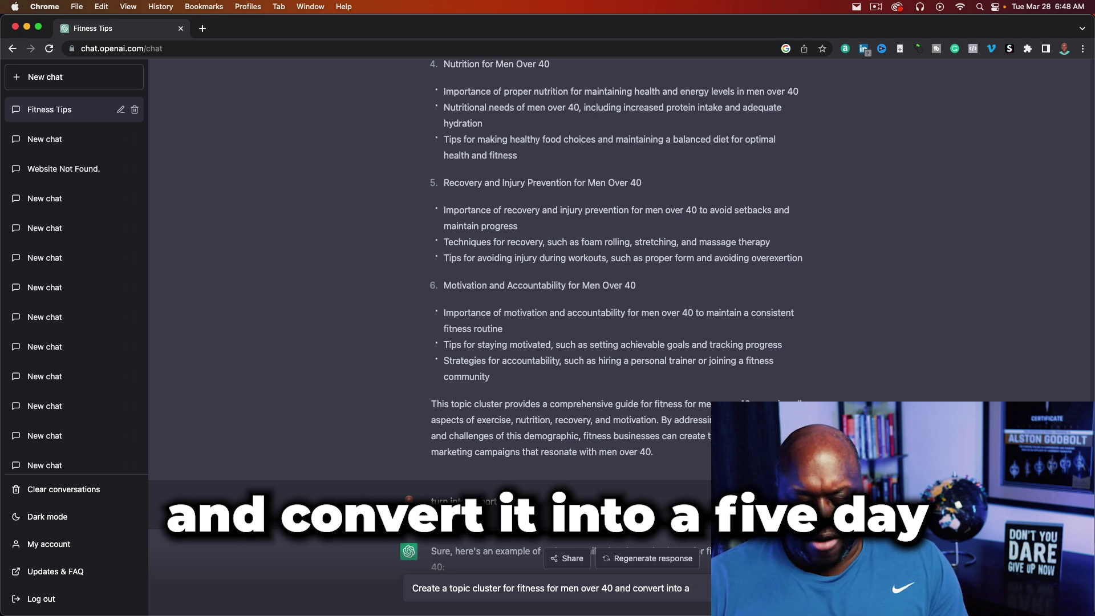
text(ay)
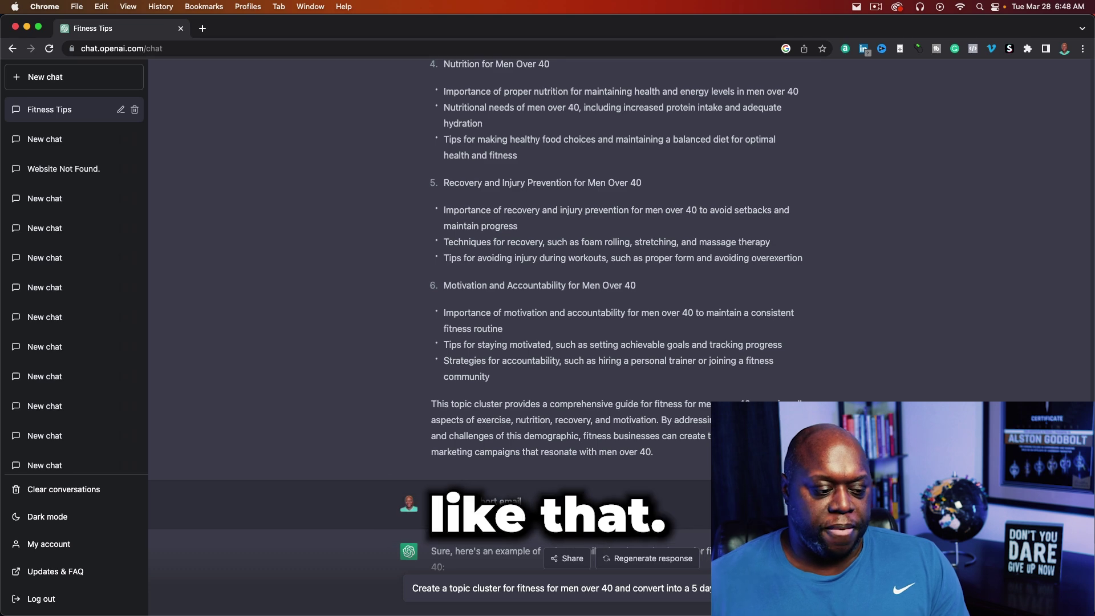
scroll(713, 387, down, 10)
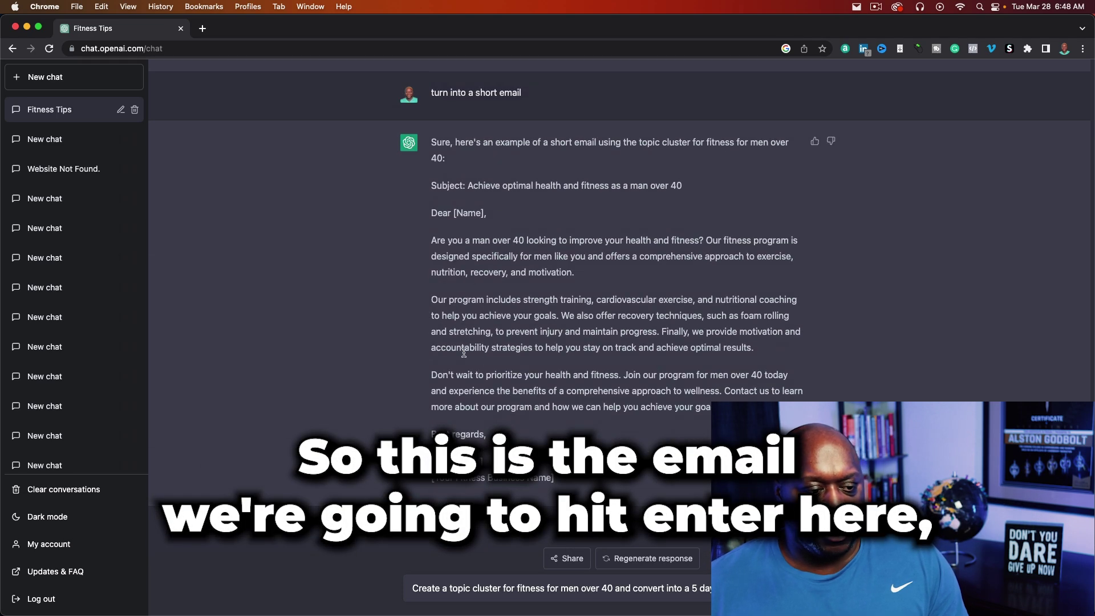
key(Return)
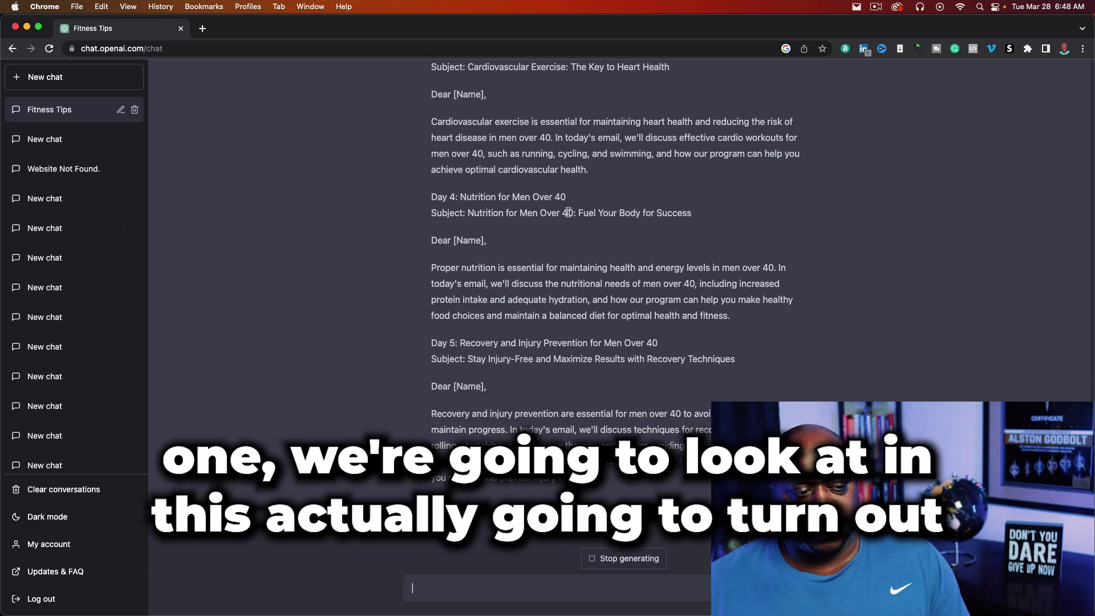
scroll(671, 320, up, 10)
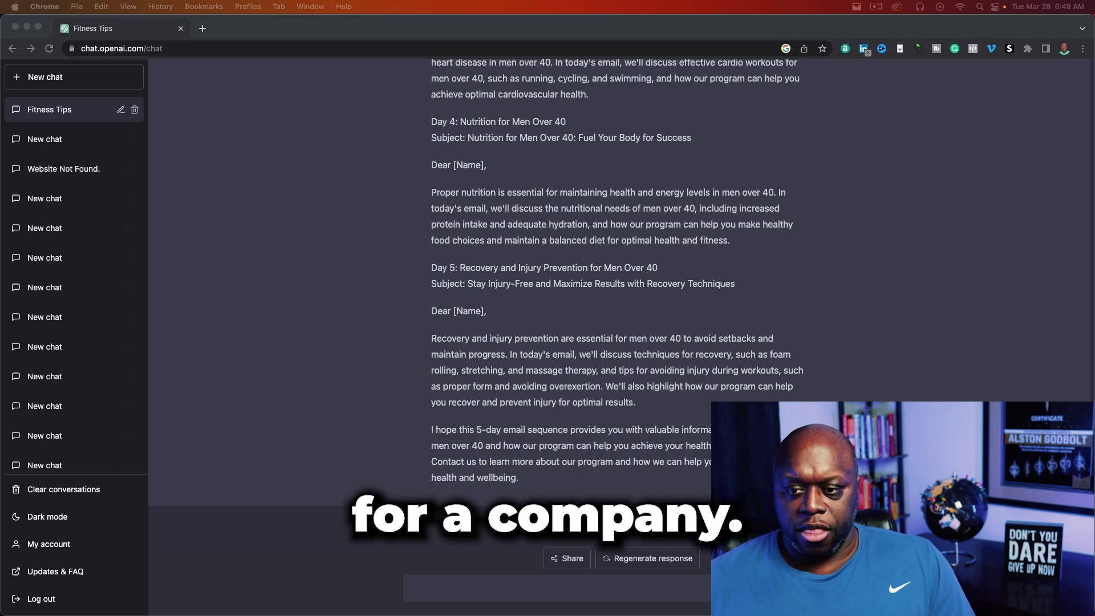
- Enter the template "Create a list of [social media] ideas for [company]." and replace the social media placeholder with "tiktok video"
click(455, 593)
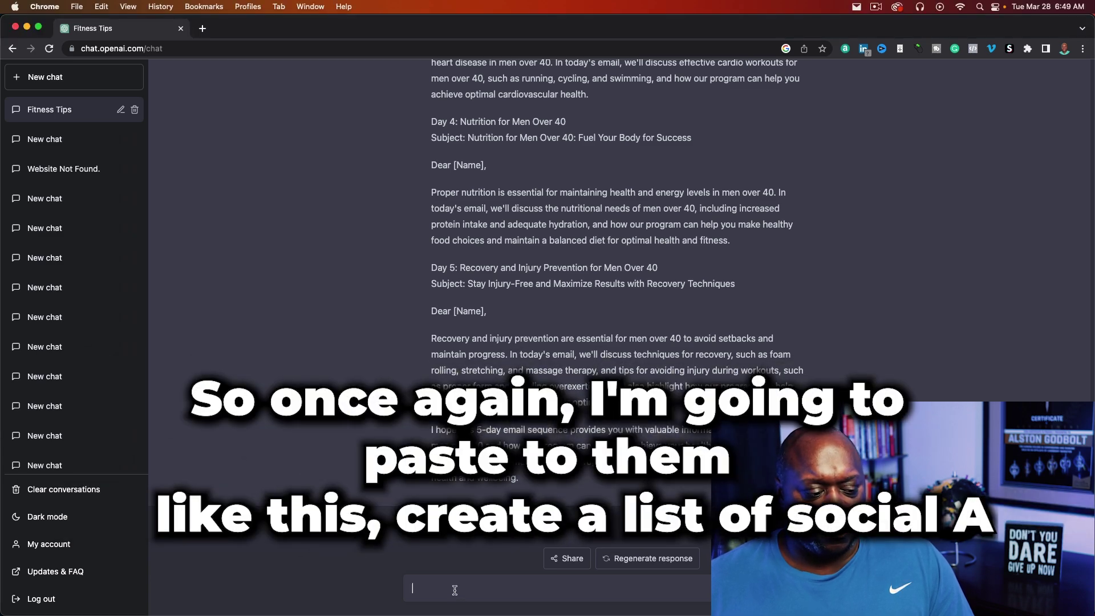
text(Create a list of [social media] ideas for [company].)
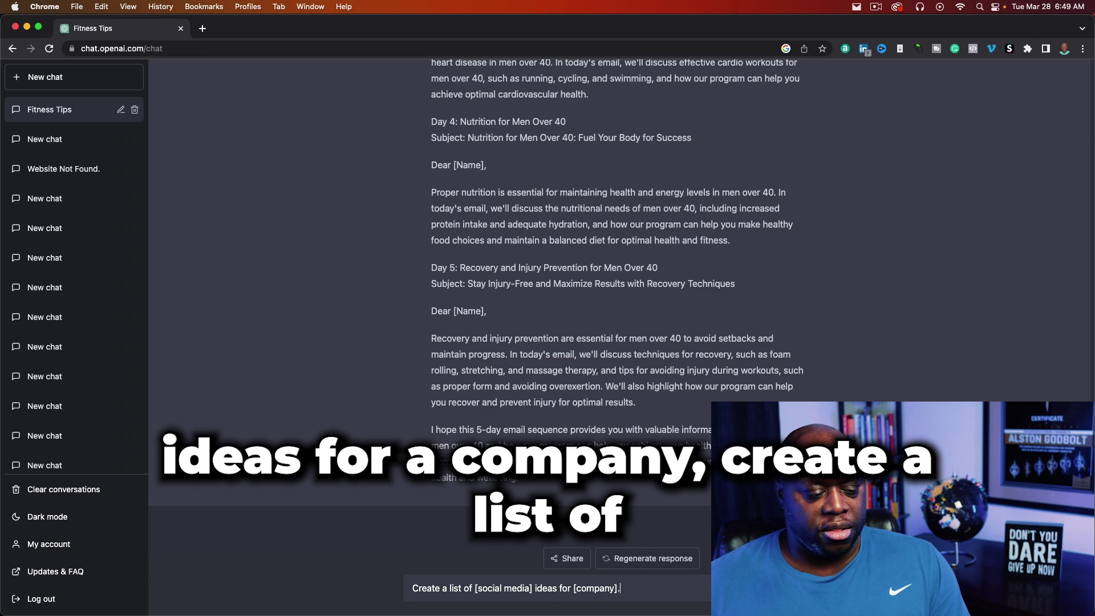
drag(475, 589, 532, 589)
text(tiktok)
click(501, 589)
text(v)
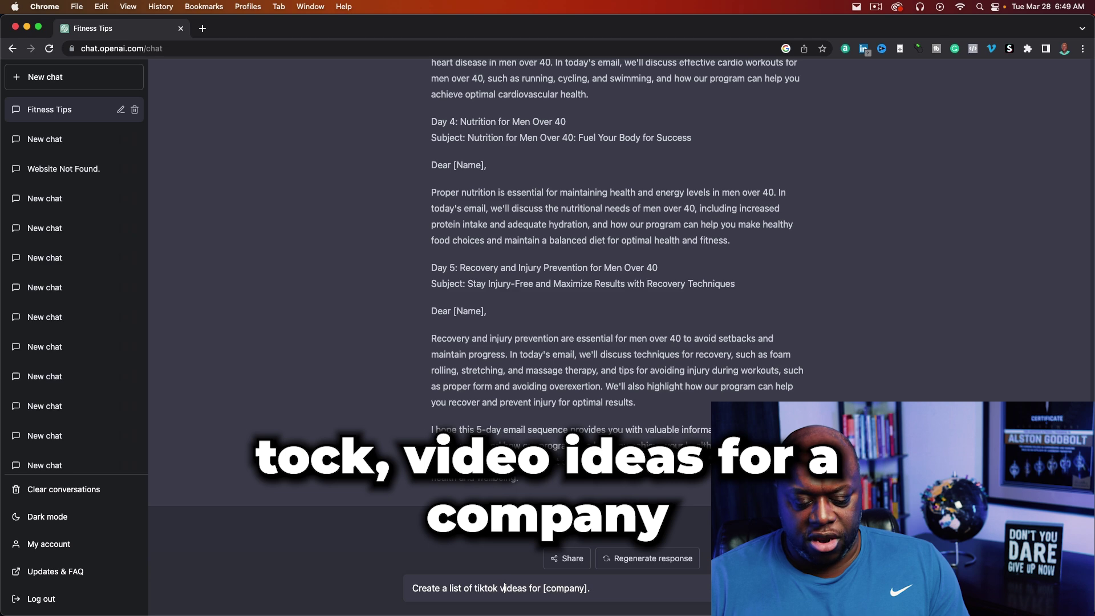
text(ideo ide)
- Replace the company placeholder with "affiliate marketers that are promoting a weight loss product to men over 40" and send the prompt
drag(564, 590, 607, 591)
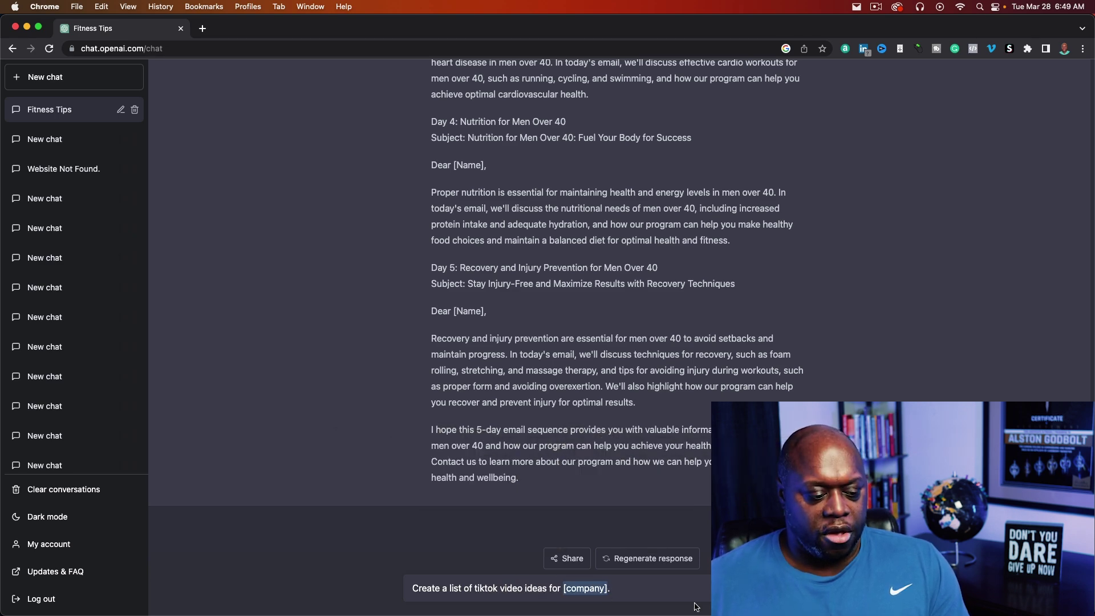
text(affiliesite marketers that )
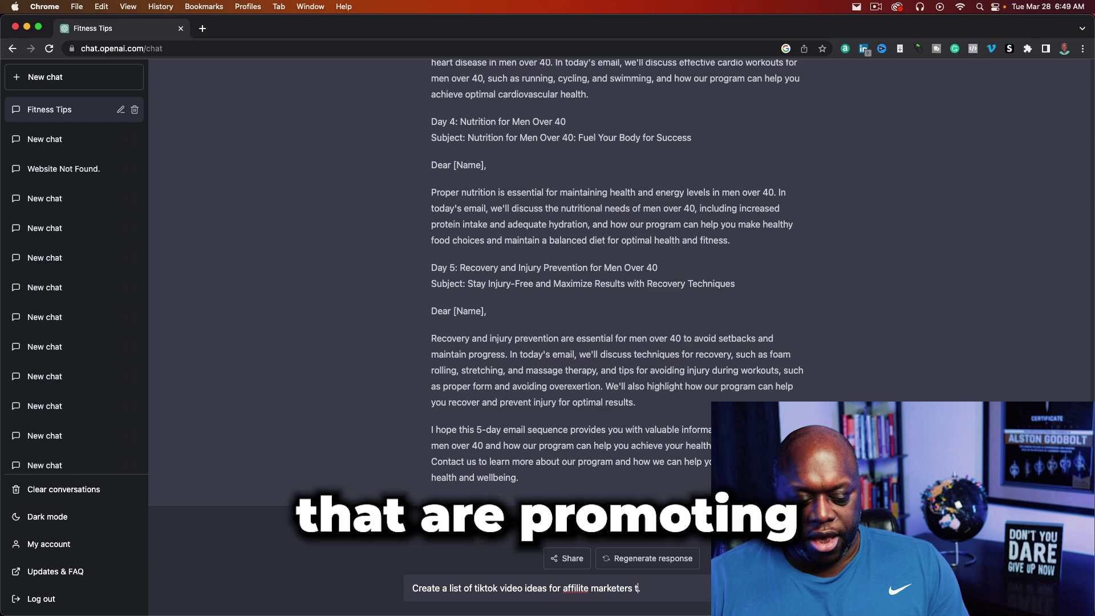
text(are promoting)
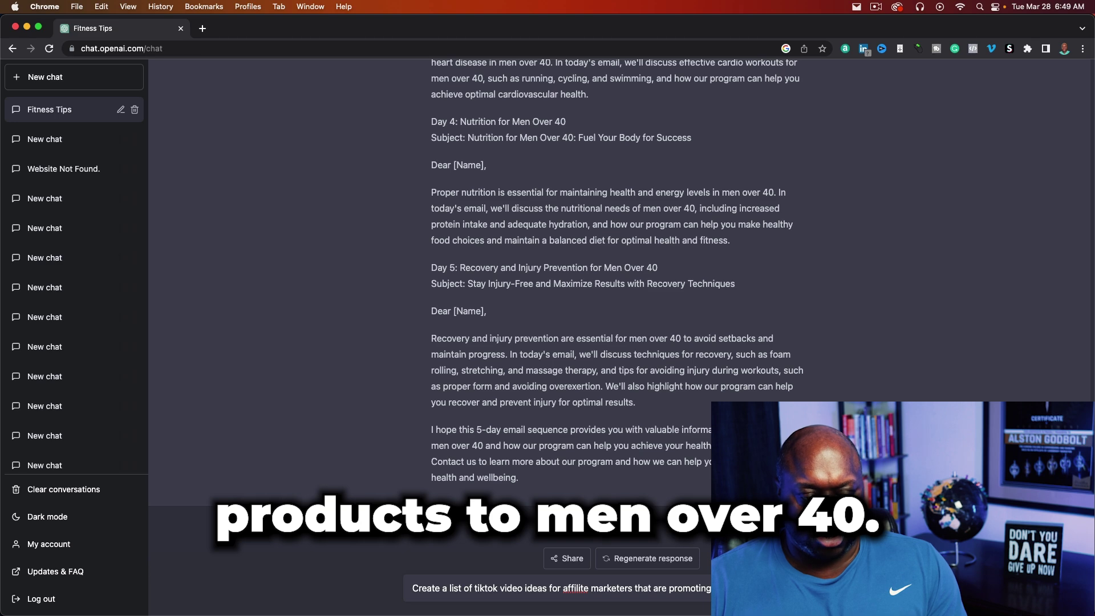
text(men over 40)
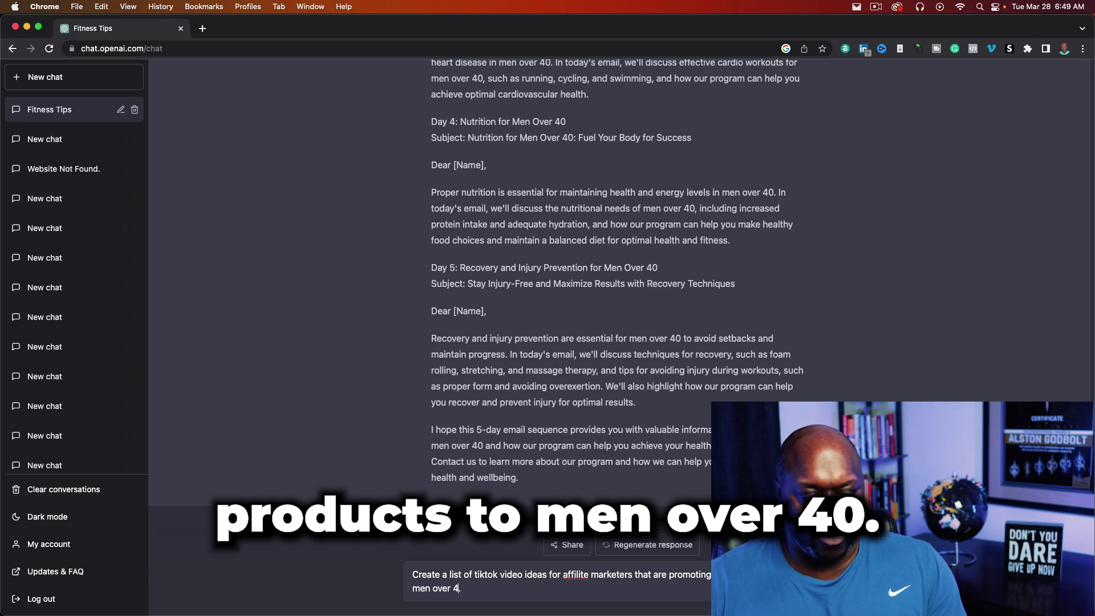
right_click(579, 574)
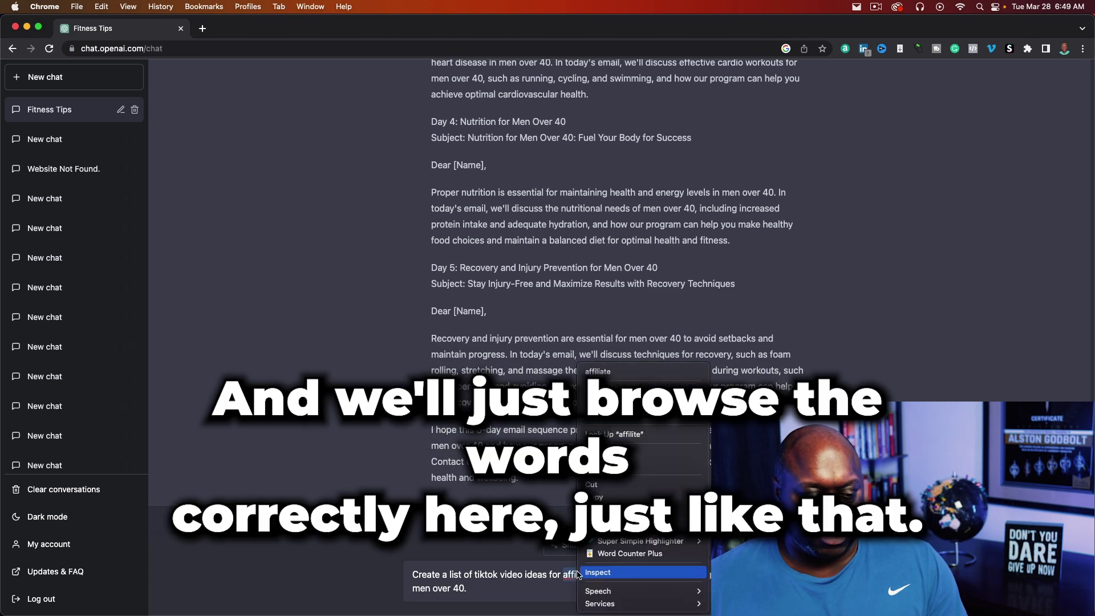
click(604, 371)
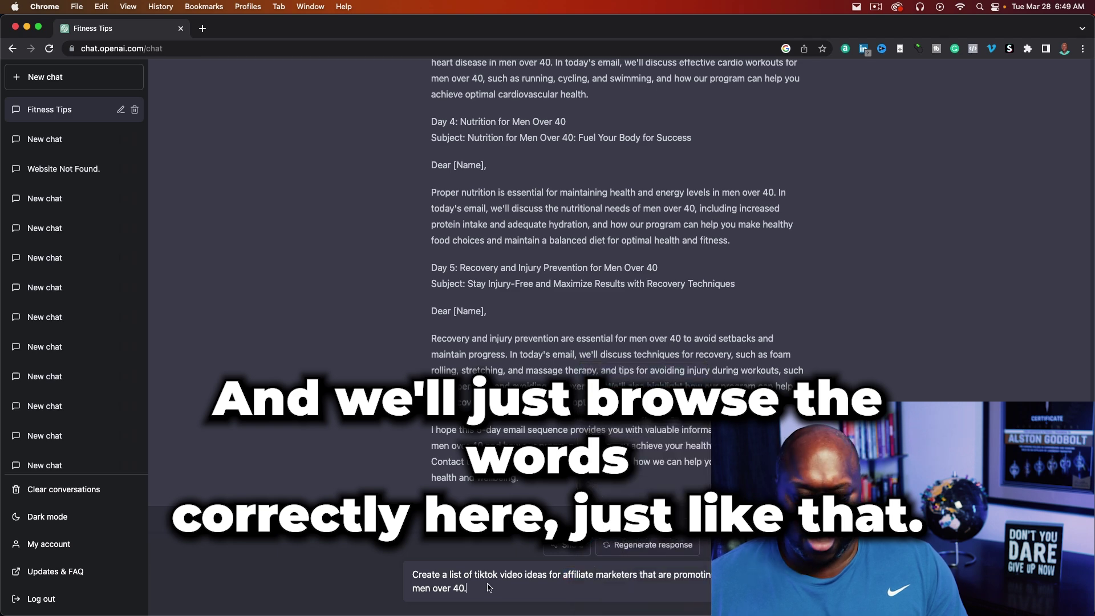
key(Return)
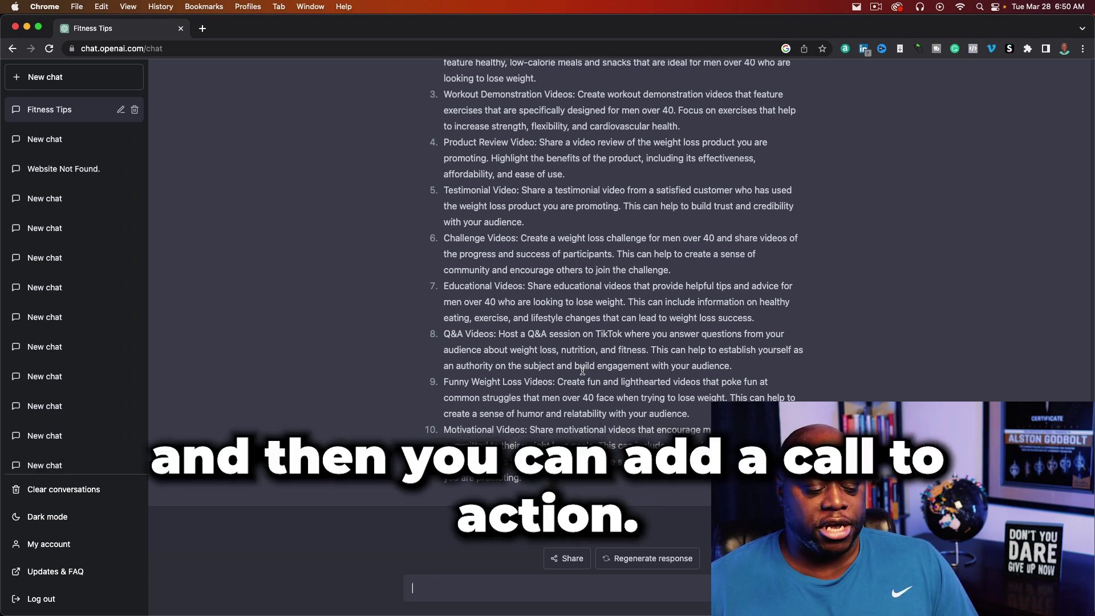
- Send a new prompt asking for lead magnet ideas for men over 40 looking to lose weight
scroll(583, 370, up, 5)
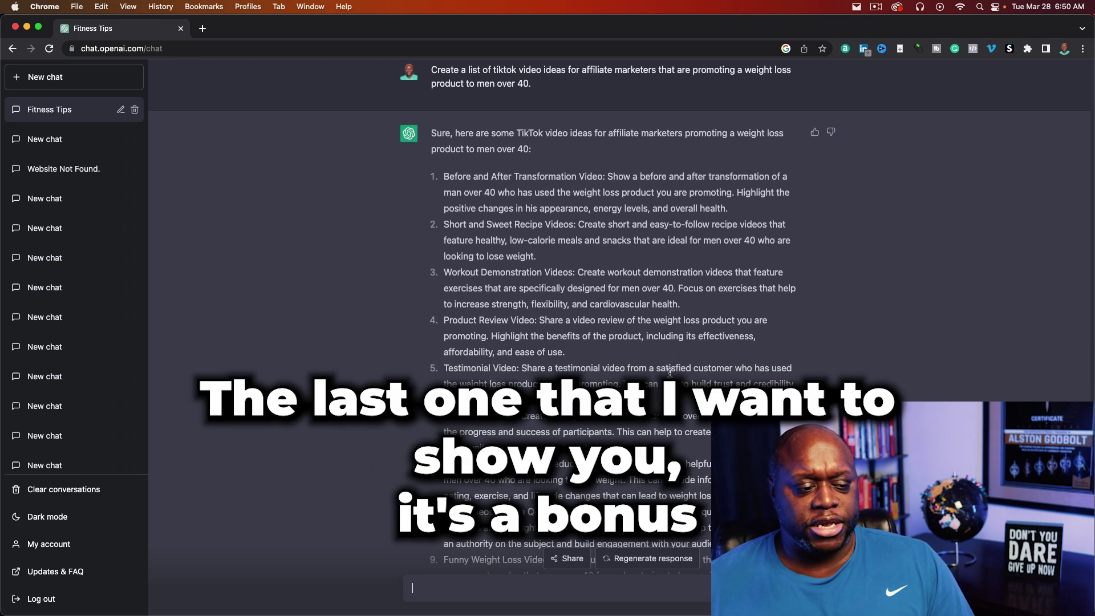
scroll(660, 344, down, 5)
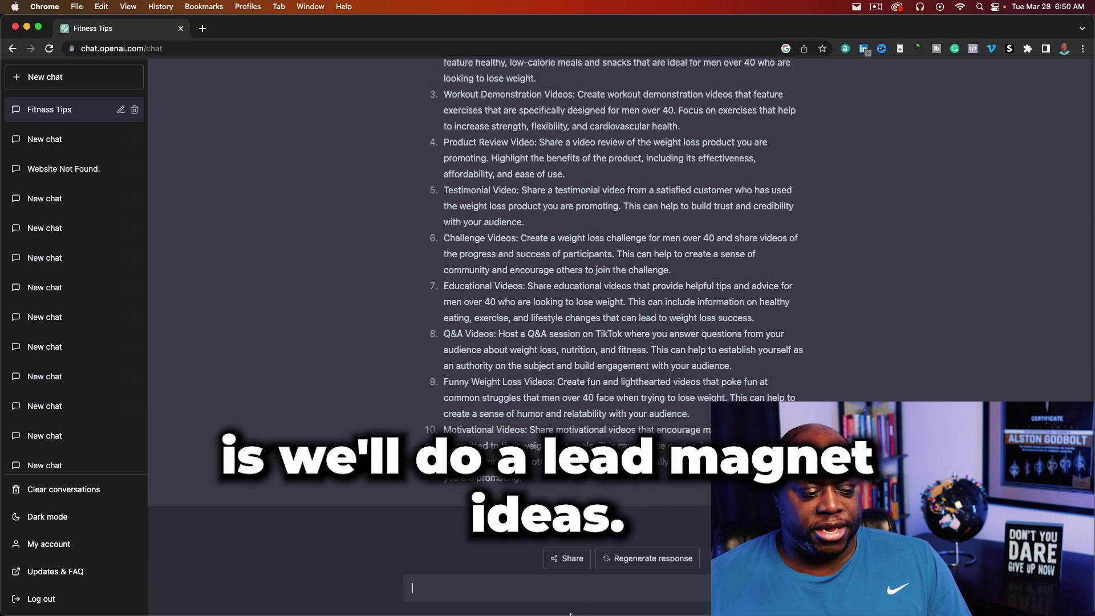
text(lea)
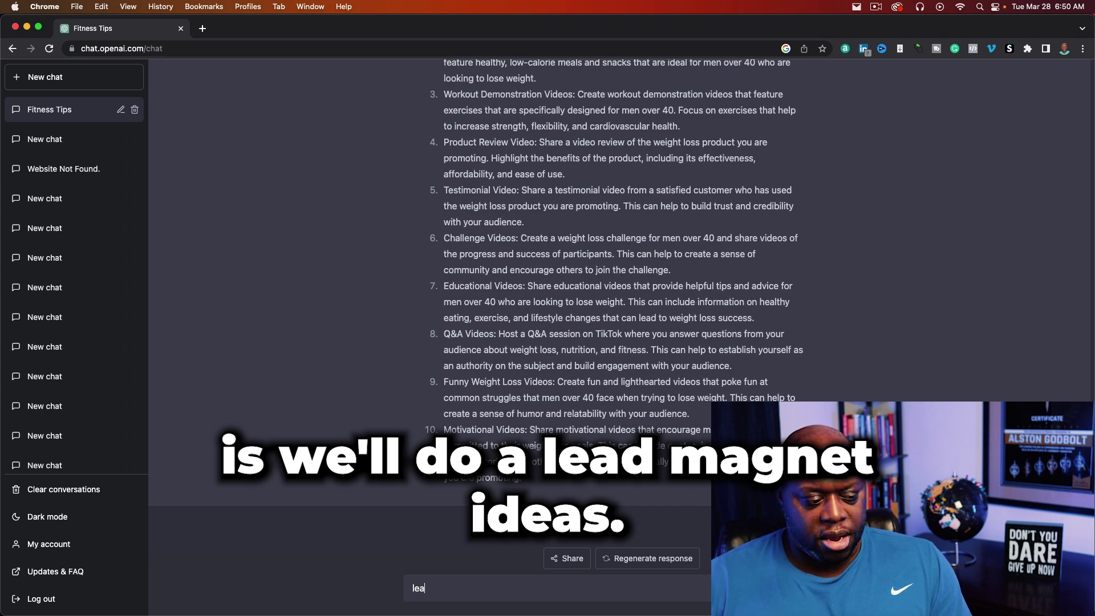
text(d magnet ideas for)
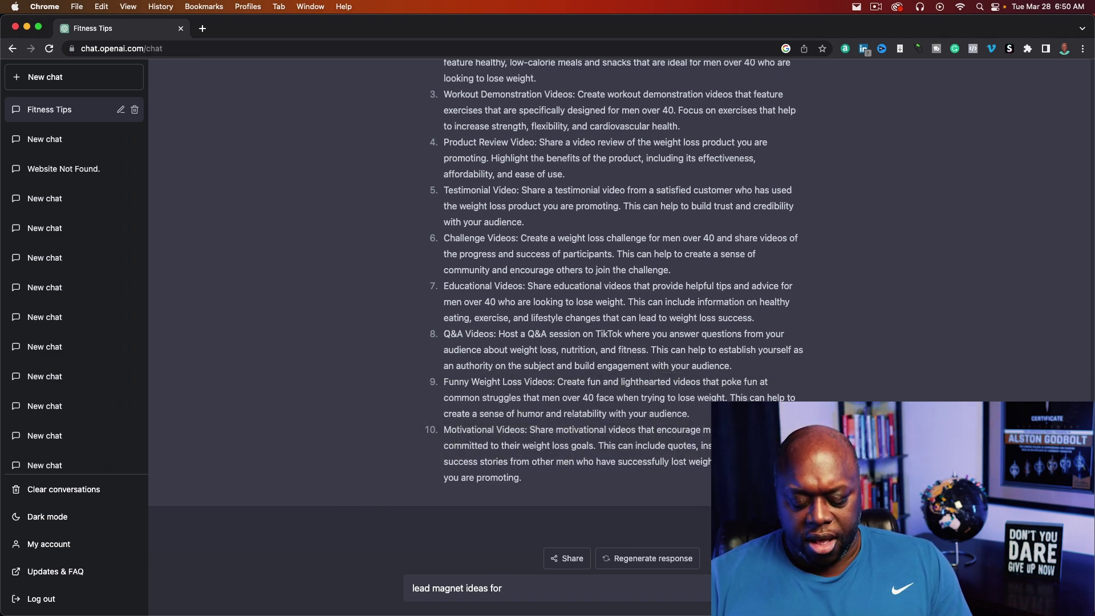
text(men over 40)
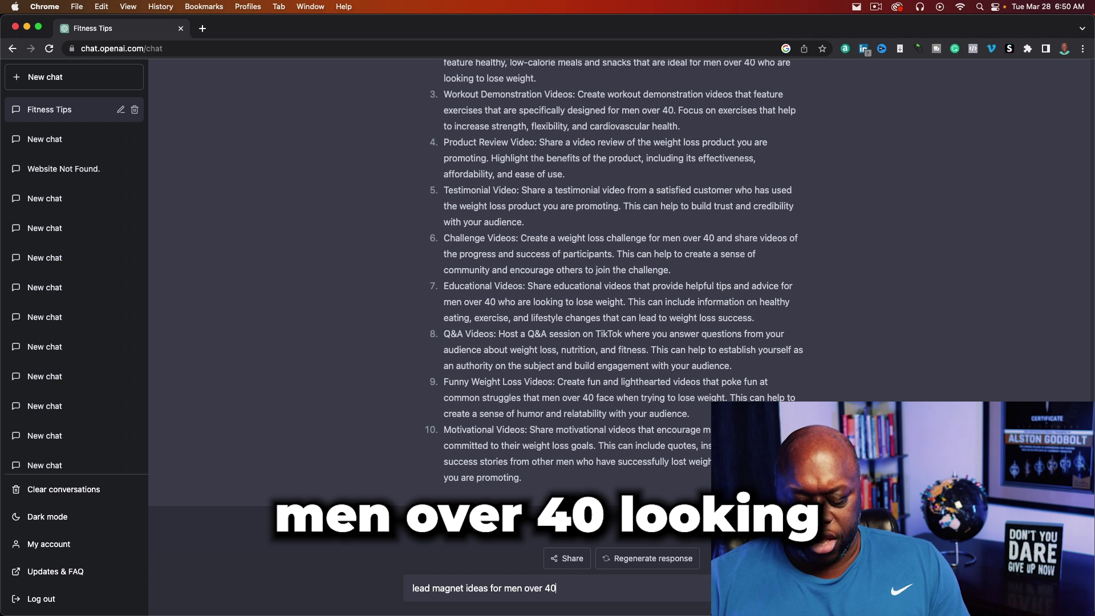
text( looki)
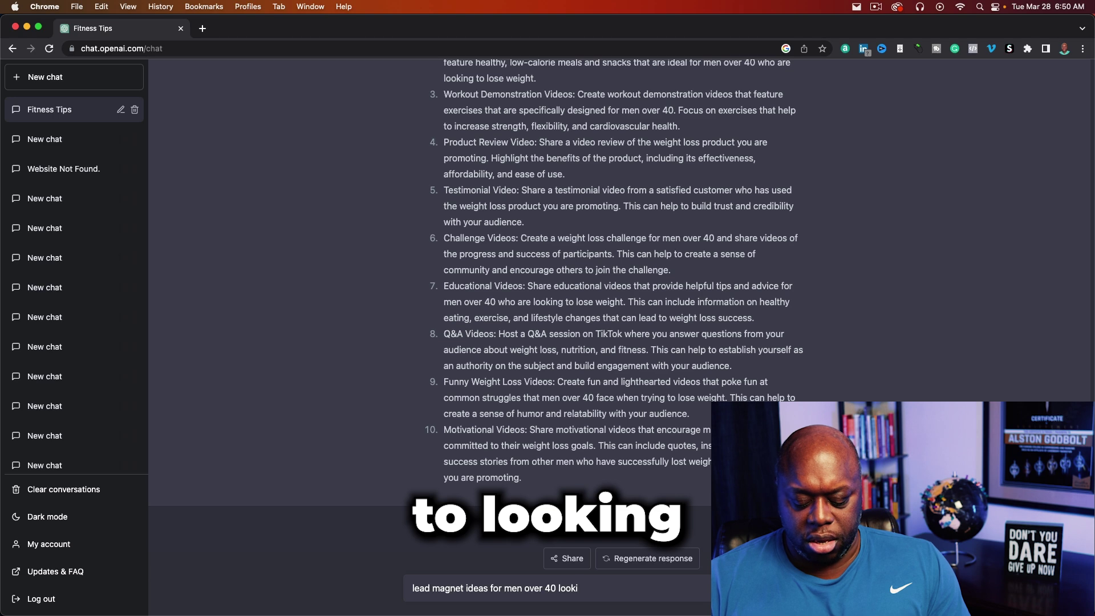
text(unto lose weight)
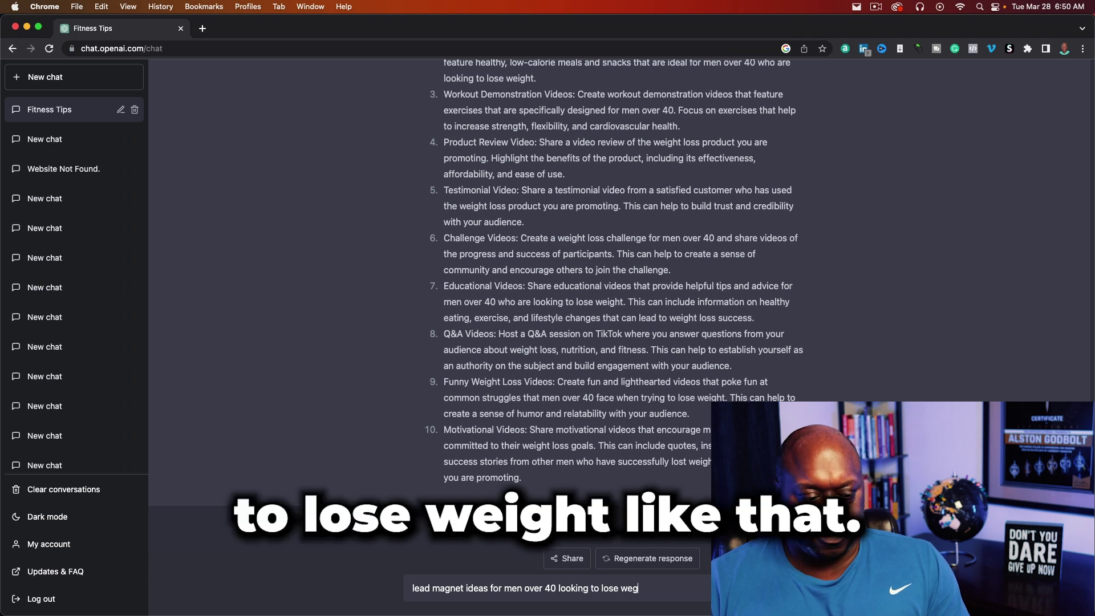
key(Return)
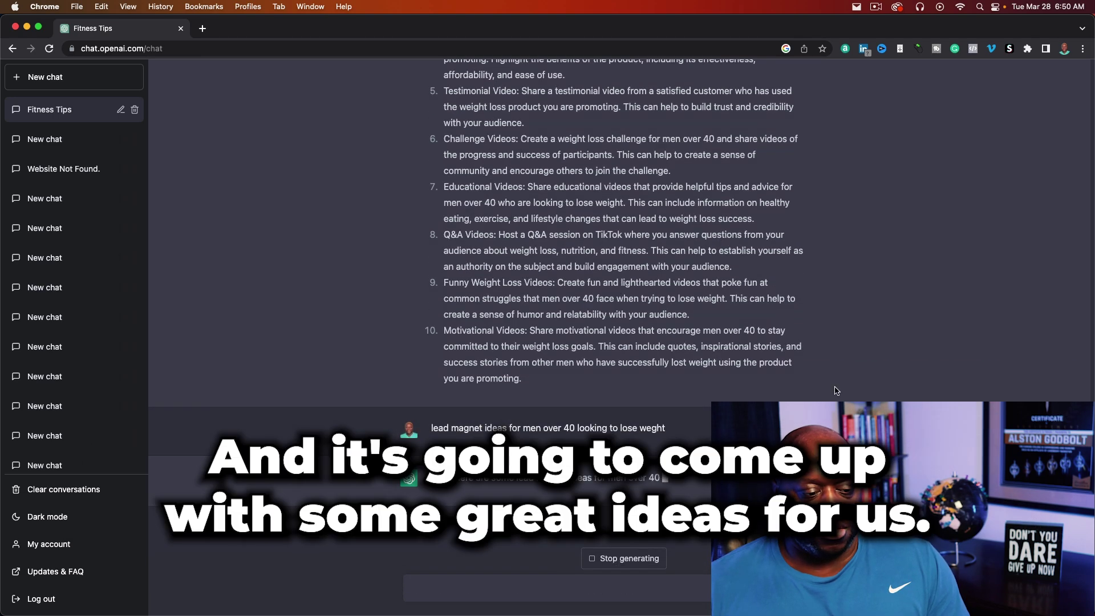